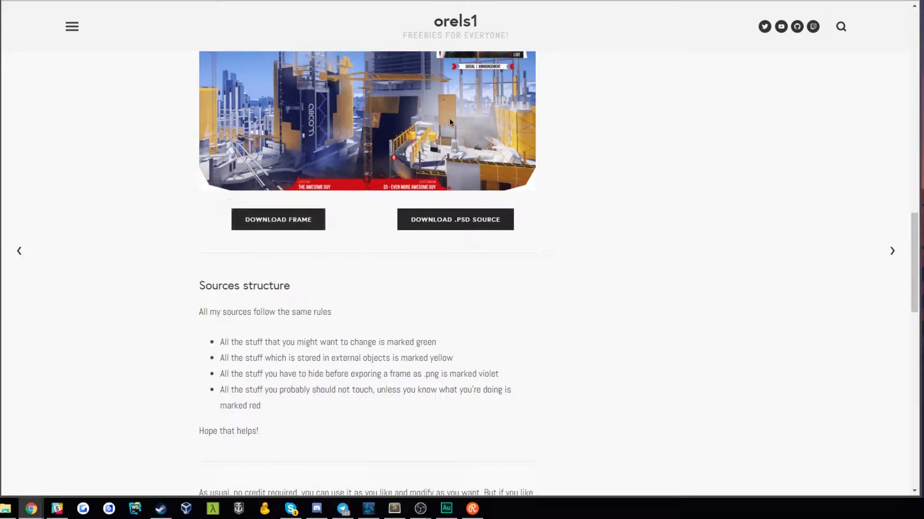
# - Return to the freebies home page, switch to OBS and create a new scene named Scene 1
pyautogui.rightClick(295, 217)
pyautogui.hotkey('alt', 'Left')
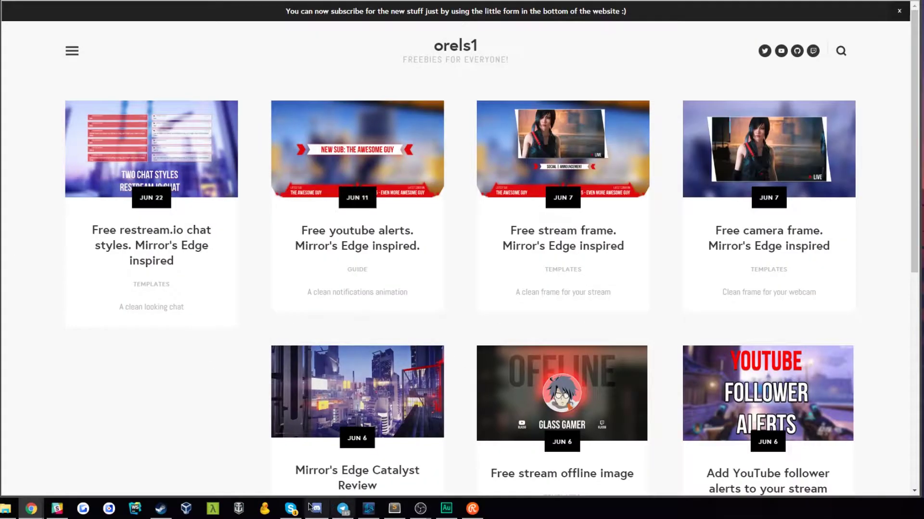
pyautogui.click(423, 510)
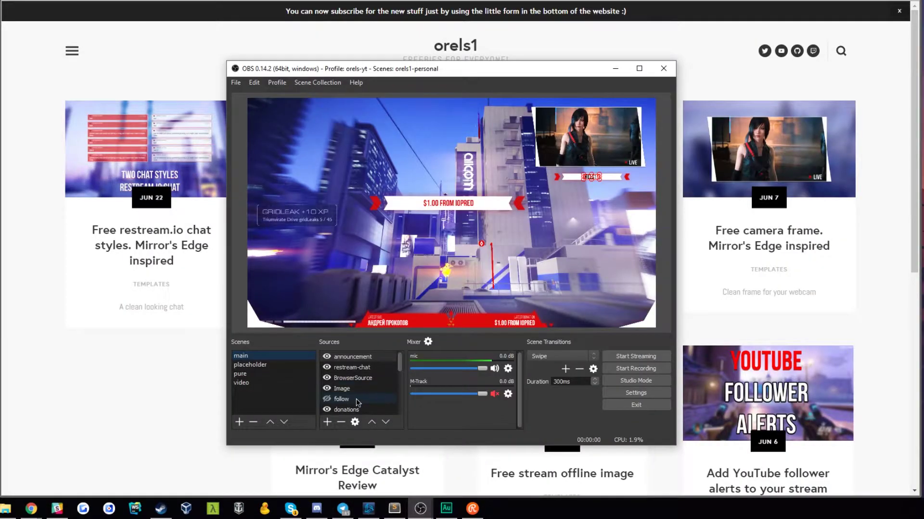
pyautogui.click(239, 422)
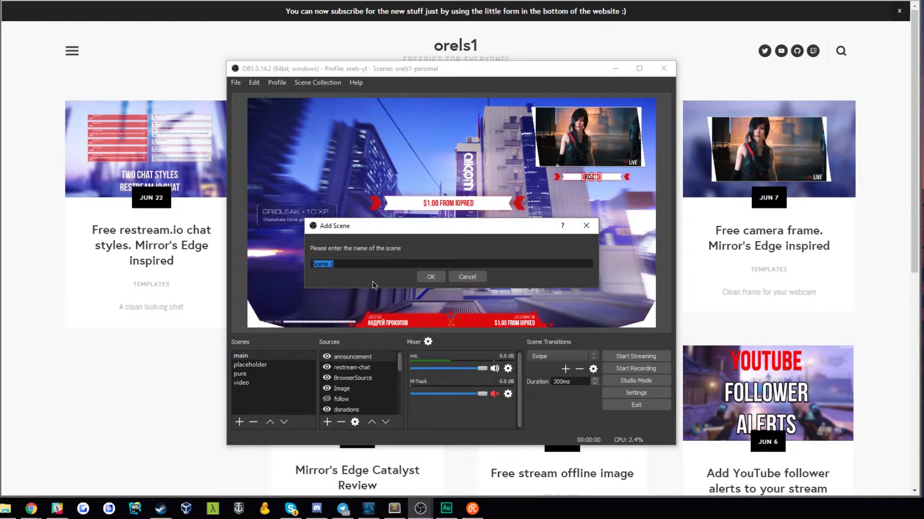
pyautogui.click(435, 277)
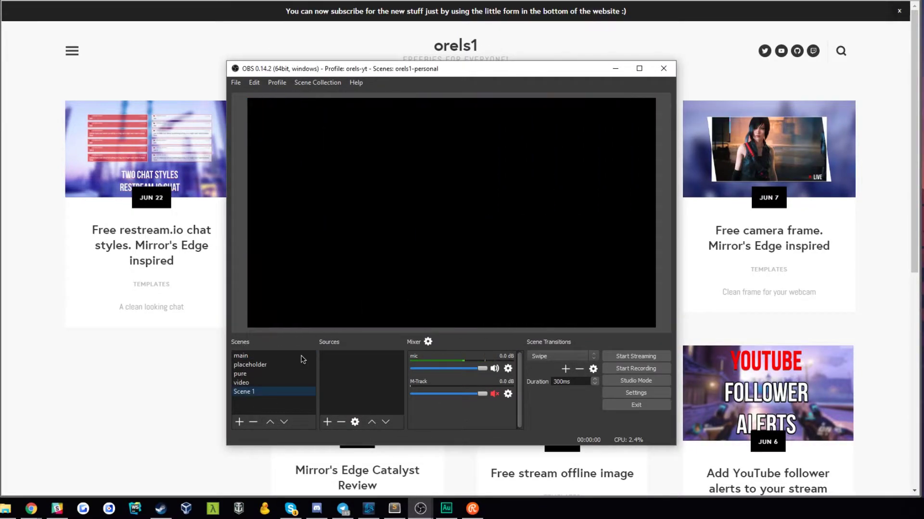
# - Add a new image source named Image 1 to the scene, using the file frame-me.png
pyautogui.click(326, 422)
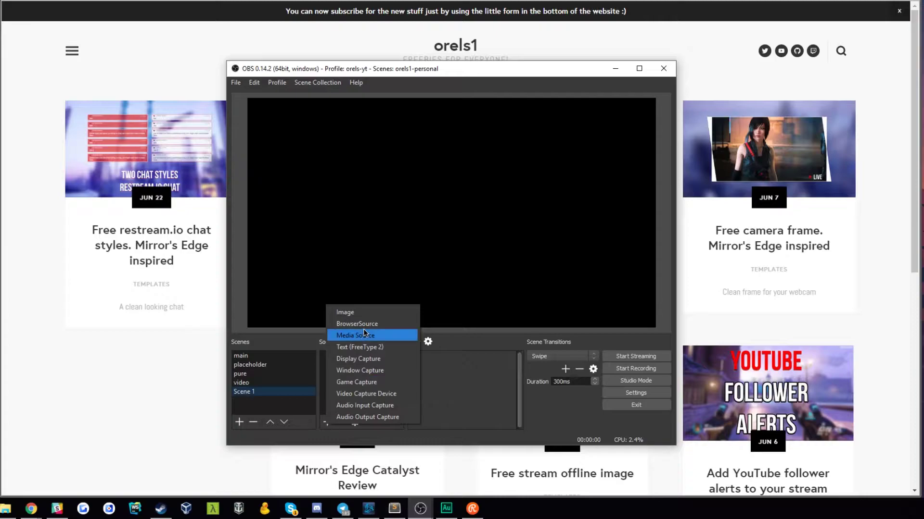
pyautogui.click(371, 313)
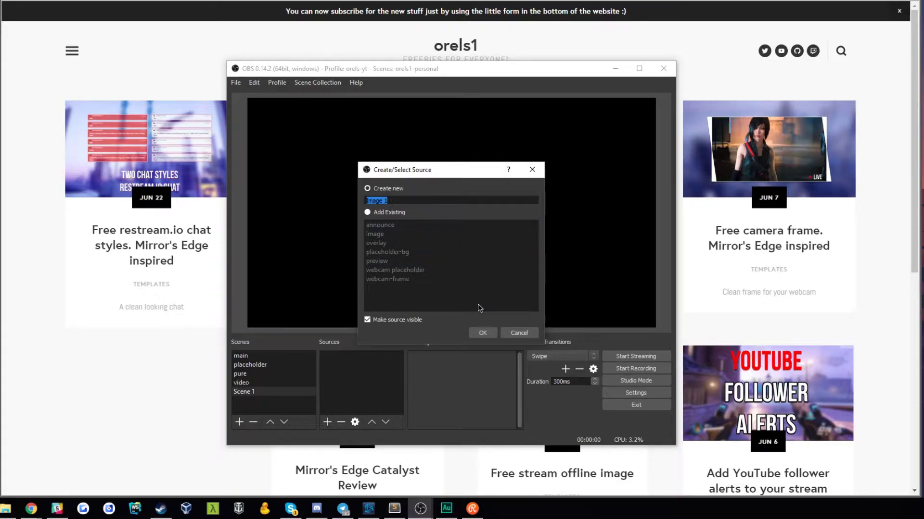
pyautogui.click(483, 332)
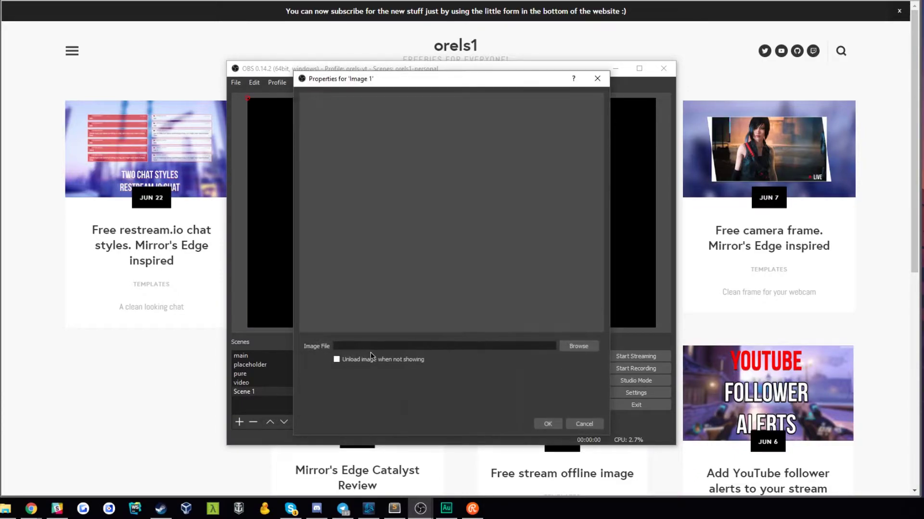
pyautogui.click(596, 346)
pyautogui.moveTo(441, 89); pyautogui.dragTo(400, 82)
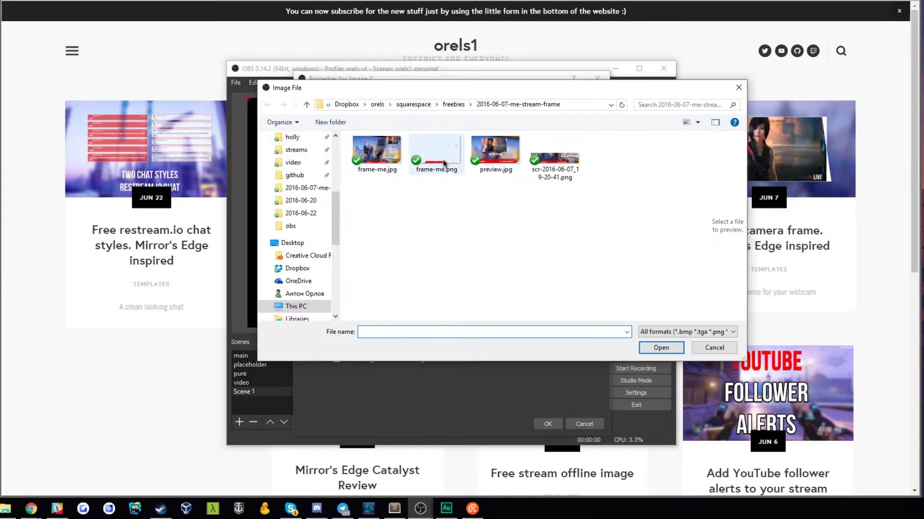
pyautogui.click(455, 163)
pyautogui.doubleClick(454, 163)
pyautogui.click(547, 424)
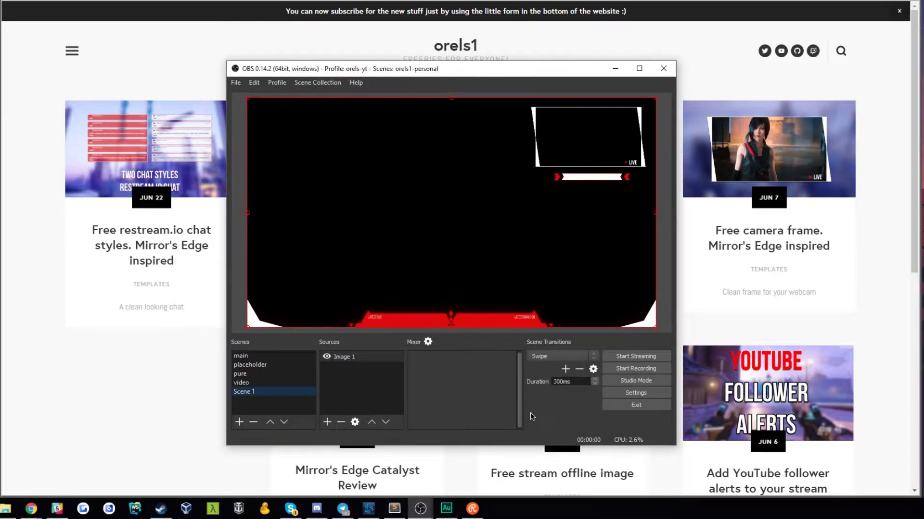
# - Transform the Image 1 frame overlay so that it fits to the screen
pyautogui.moveTo(249, 102); pyautogui.dragTo(270, 110)
pyautogui.rightClick(343, 359)
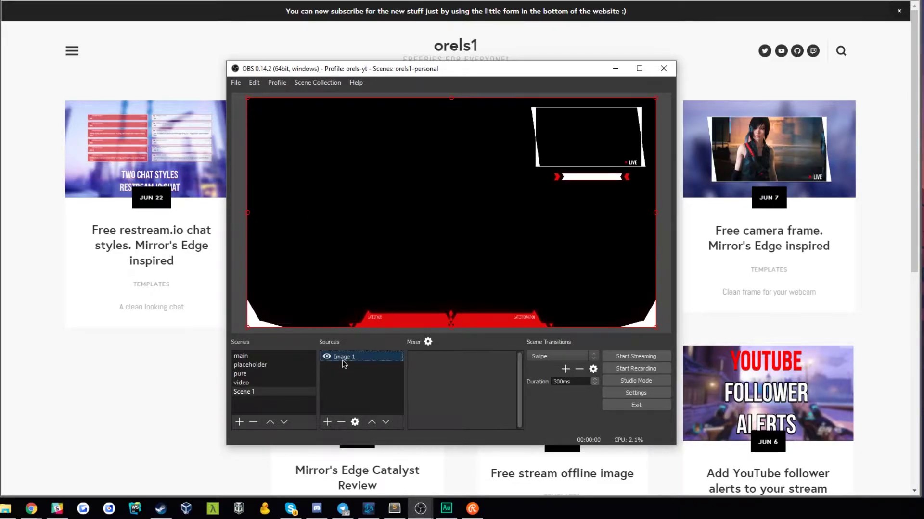
pyautogui.moveTo(430, 423)
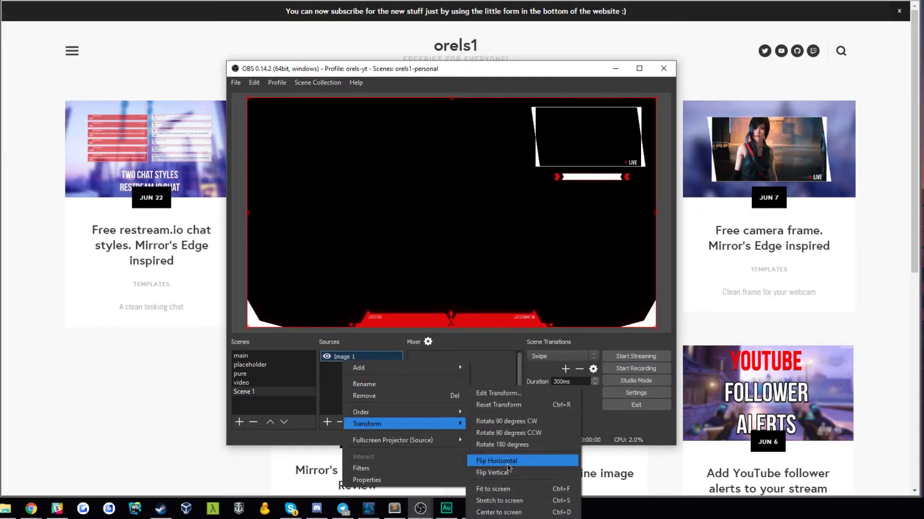
pyautogui.click(506, 489)
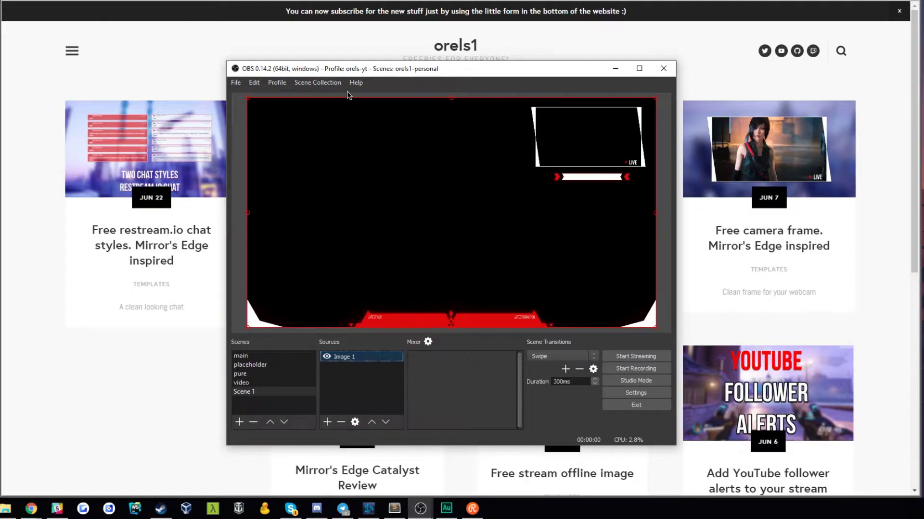
pyautogui.moveTo(461, 72); pyautogui.dragTo(450, 71)
pyautogui.click(616, 123)
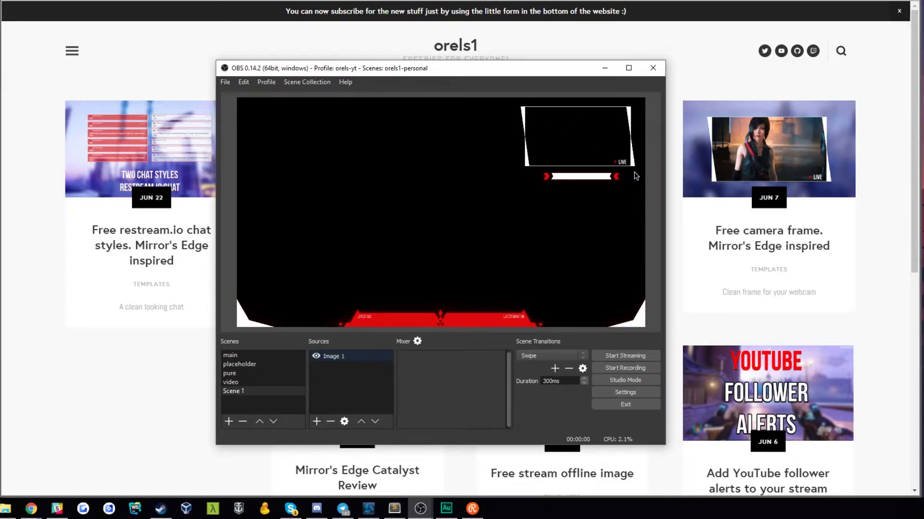
# - Add the existing webcam placeholder image as a source in Scene 1
pyautogui.click(358, 384)
pyautogui.click(316, 422)
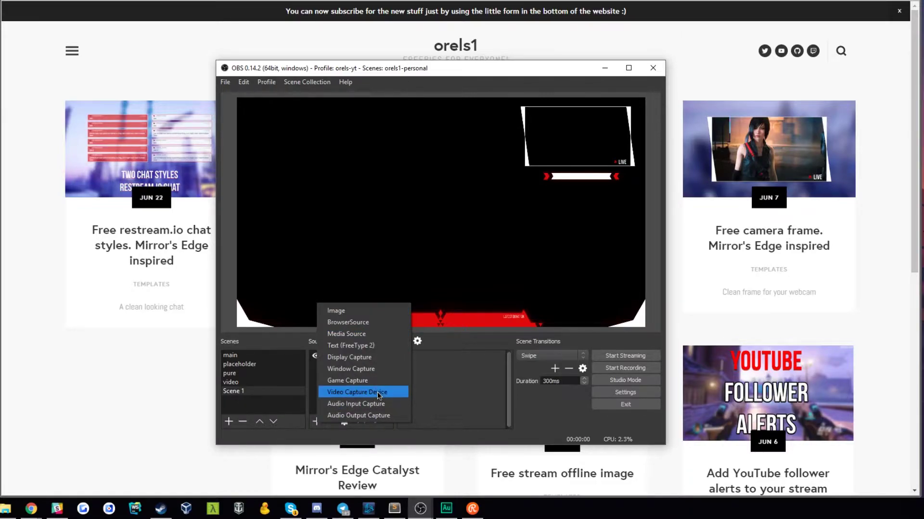
pyautogui.click(354, 315)
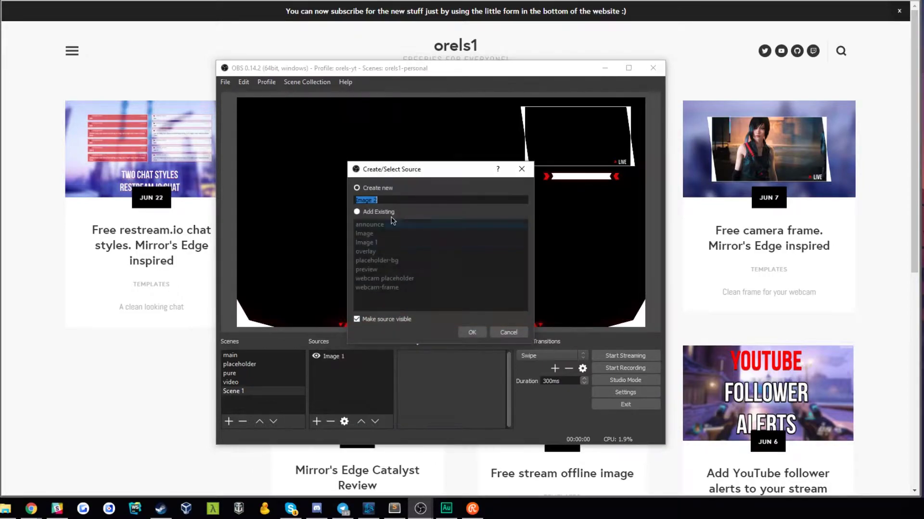
pyautogui.click(388, 210)
pyautogui.click(409, 279)
pyautogui.click(472, 332)
# - Scale down the webcam placeholder and place it inside the overlay's webcam frame
pyautogui.moveTo(237, 98); pyautogui.dragTo(344, 126)
pyautogui.moveTo(426, 183)
pyautogui.mouseDown()
pyautogui.moveTo(403, 165)
pyautogui.moveTo(424, 170)
pyautogui.mouseUp()
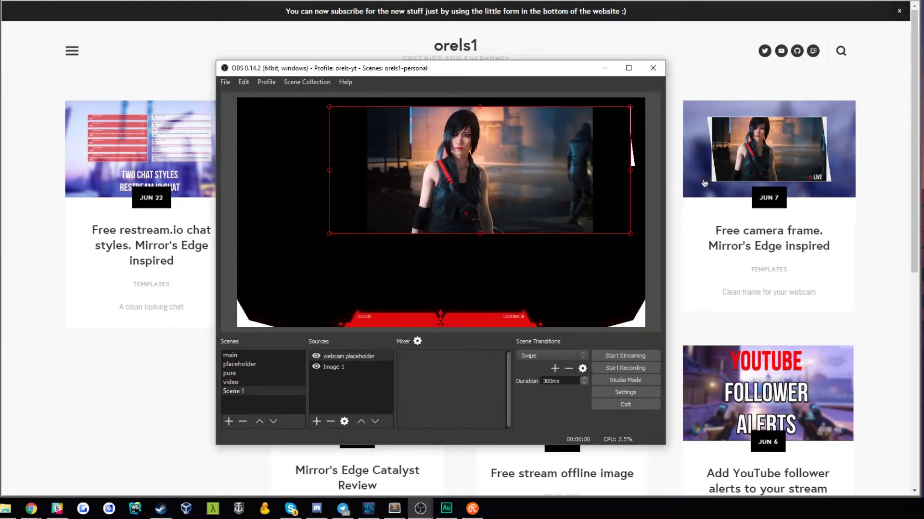
pyautogui.moveTo(635, 174); pyautogui.dragTo(629, 172)
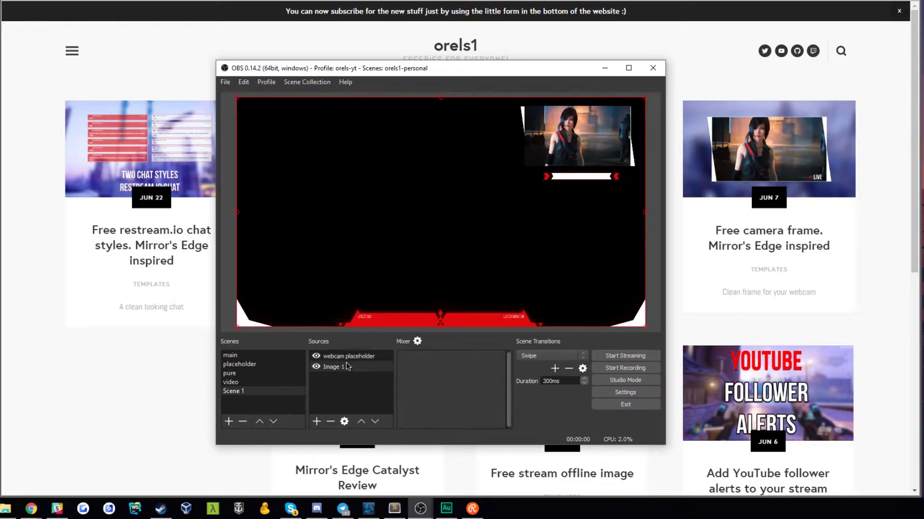
# - Reorder the sources so that Image 1 sits above webcam placeholder
pyautogui.moveTo(347, 367); pyautogui.dragTo(353, 357)
pyautogui.click(356, 371)
pyautogui.click(342, 357)
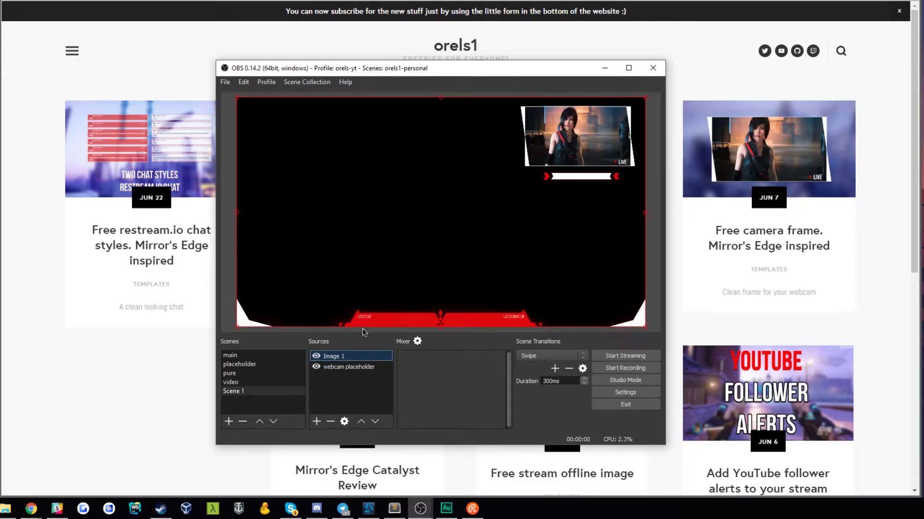
pyautogui.click(354, 390)
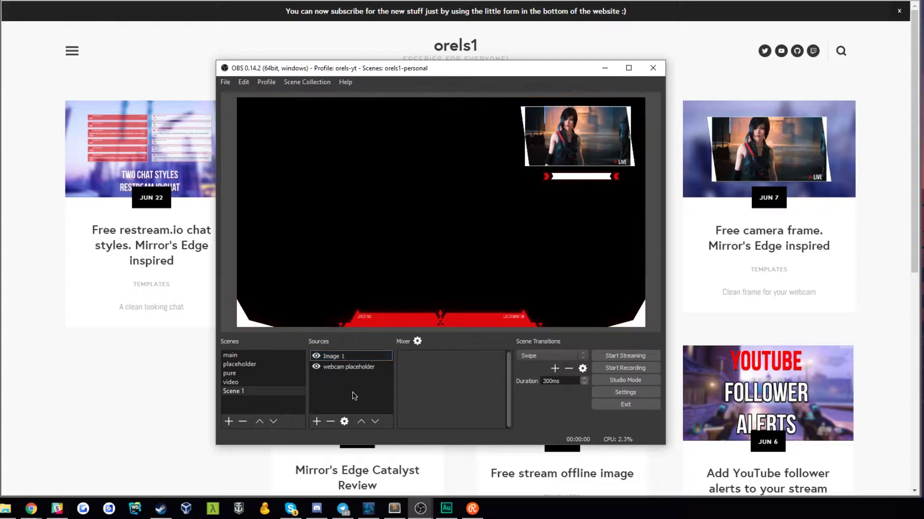
# - Switch to the browser, open the article "Free youtube alerts. Mirror's Edge inspired." and examine its setup instructions and CSS code
pyautogui.click(389, 32)
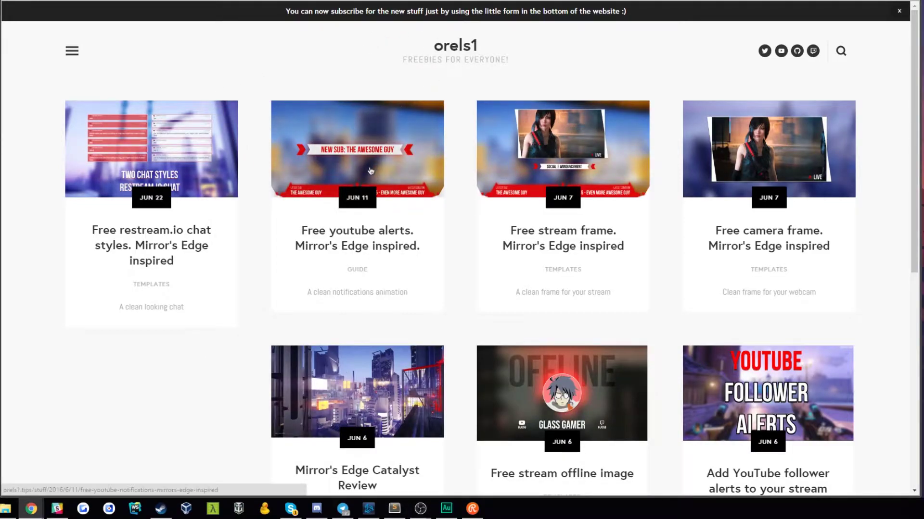
pyautogui.click(380, 232)
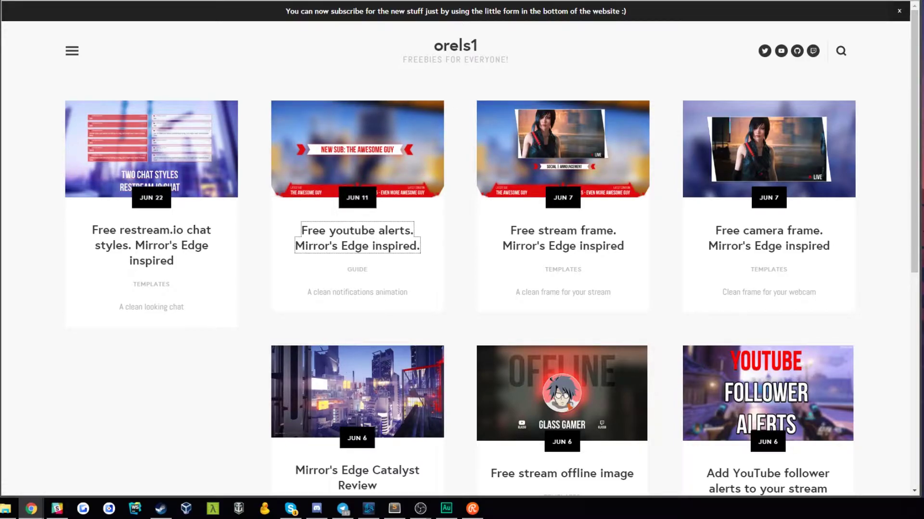
pyautogui.scroll(-7, 270, 212)
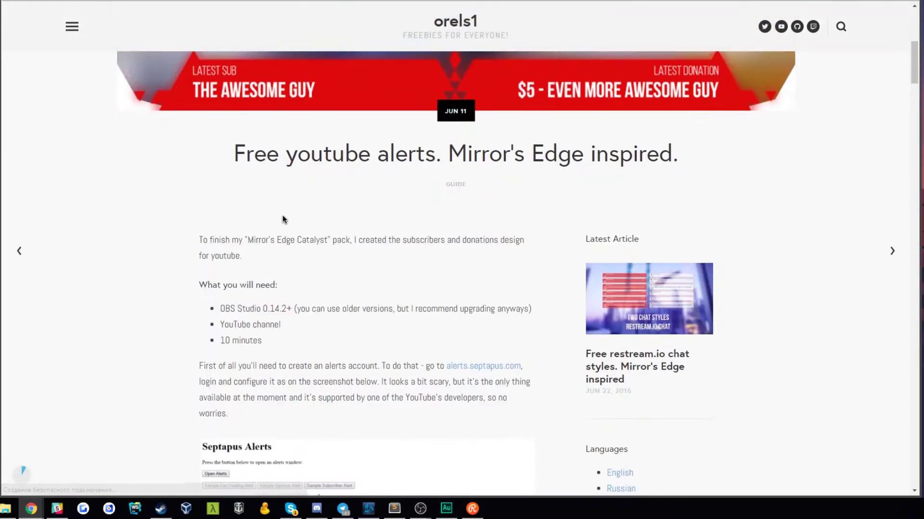
pyautogui.scroll(-4, 254, 204)
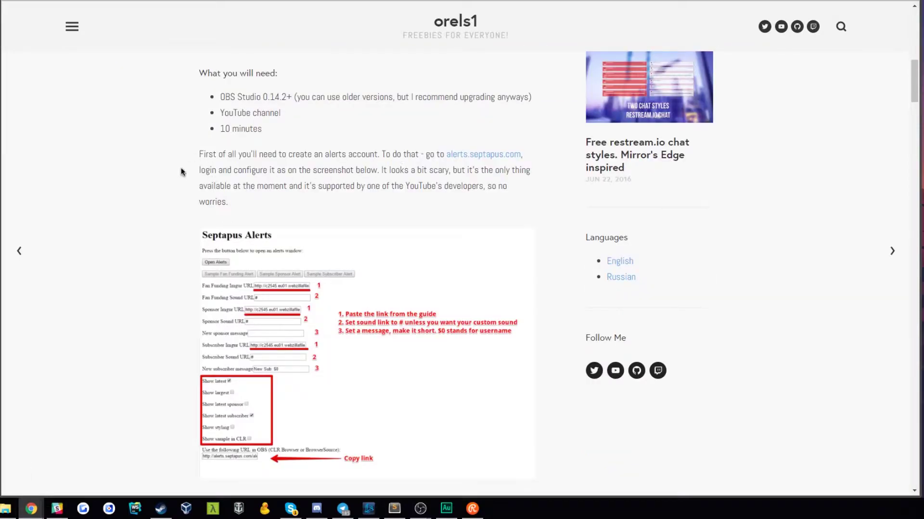
pyautogui.scroll(-9, 296, 259)
pyautogui.scroll(-20, 296, 259)
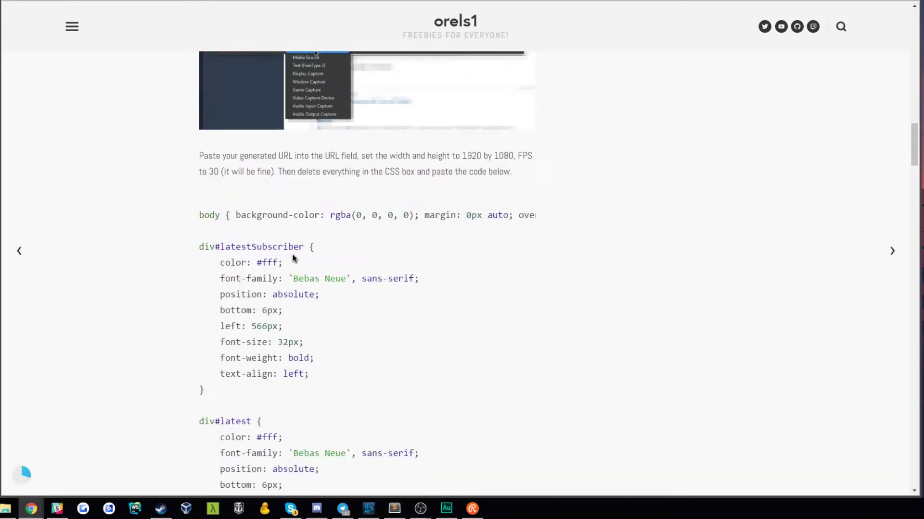
pyautogui.scroll(-20, 296, 254)
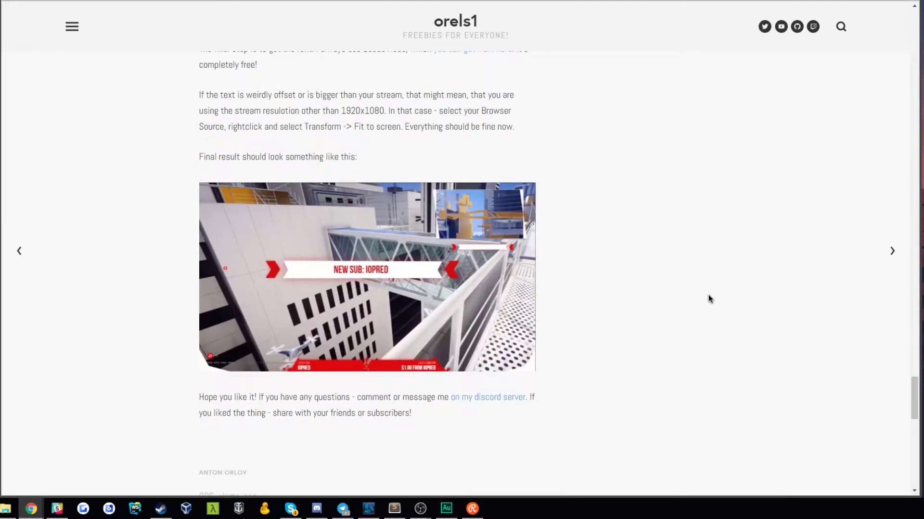
# - Open the alerts.septapus.com link from the guide and log in to Septapus Alerts
pyautogui.press('Home')
pyautogui.scroll(-1, 496, 268)
pyautogui.scroll(-3, 492, 265)
pyautogui.click(478, 260)
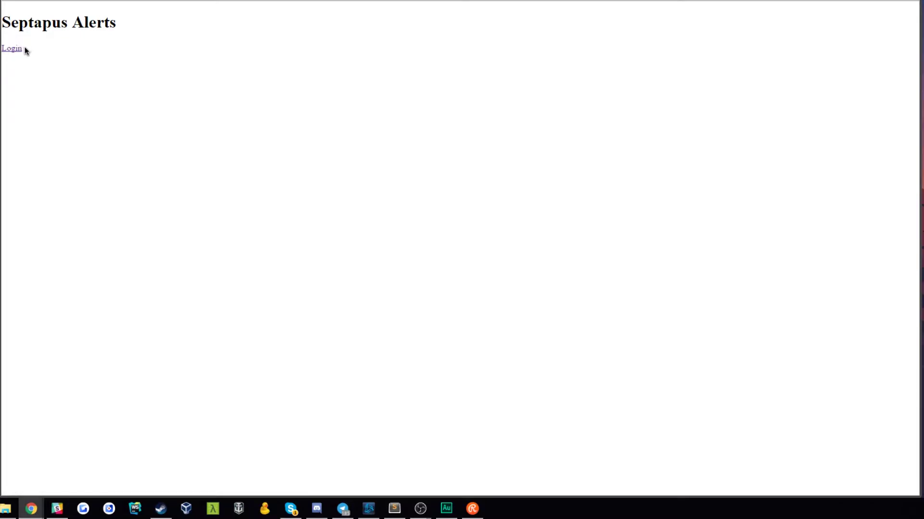
pyautogui.click(474, 108)
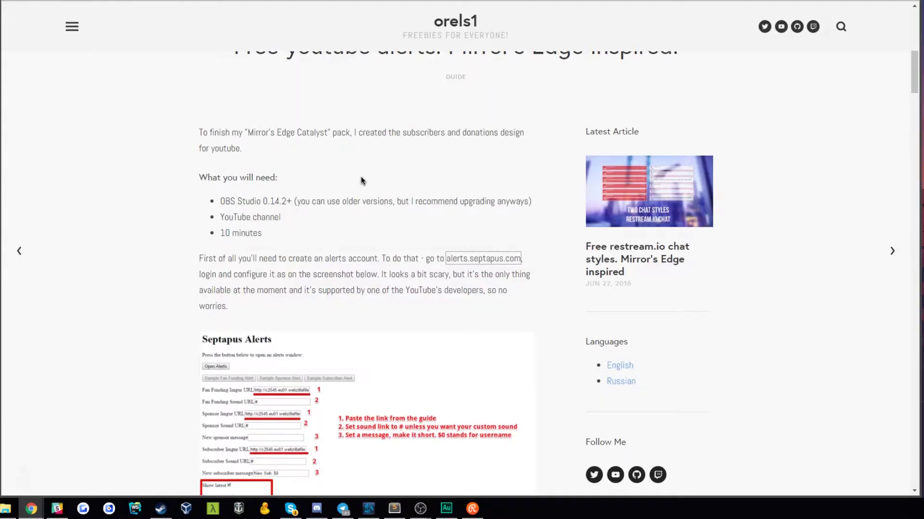
pyautogui.scroll(-5, 361, 181)
pyautogui.moveTo(200, 389); pyautogui.dragTo(502, 392)
pyautogui.hotkey('ctrl', 'c')
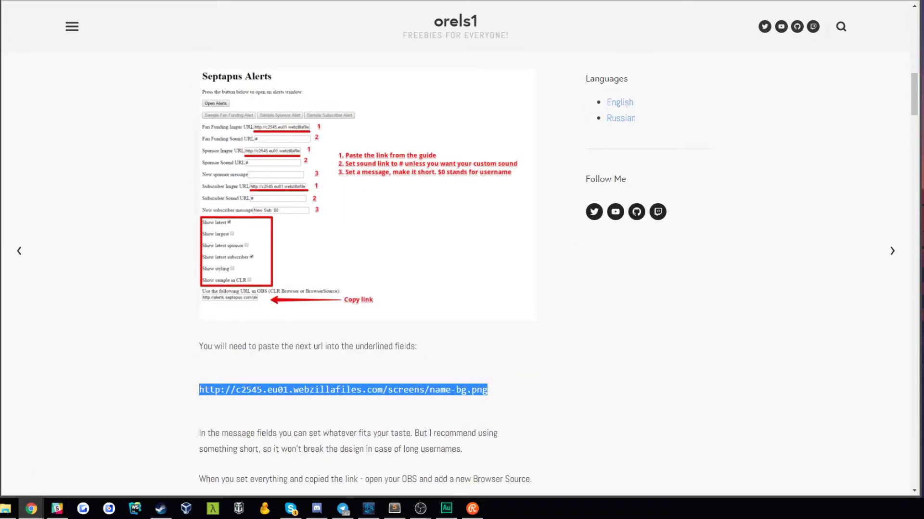
pyautogui.hotkey('ctrl', 'Tab')
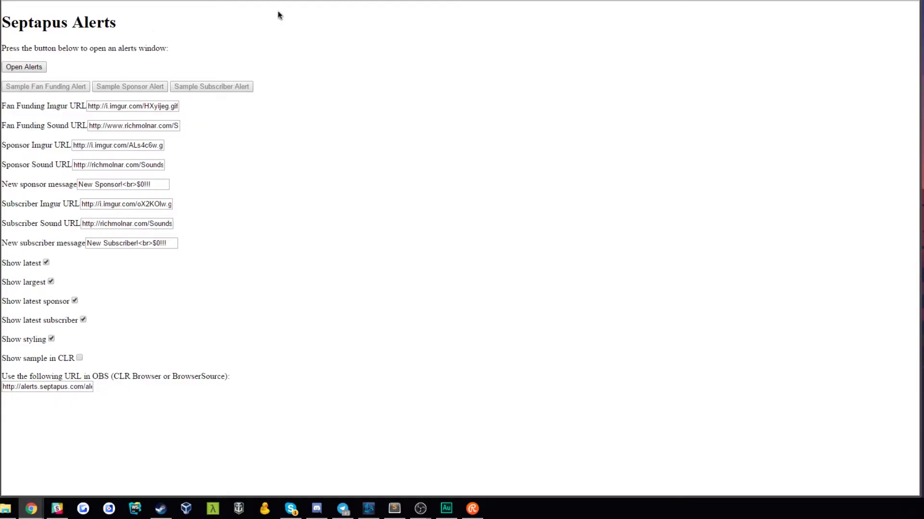
# - Set the Fan Funding, Sponsor and Subscriber Imgur URLs to the copied name-bg.png link
pyautogui.click(97, 110)
pyautogui.hotkey('ctrl', 'a')
pyautogui.hotkey('ctrl', 'v')
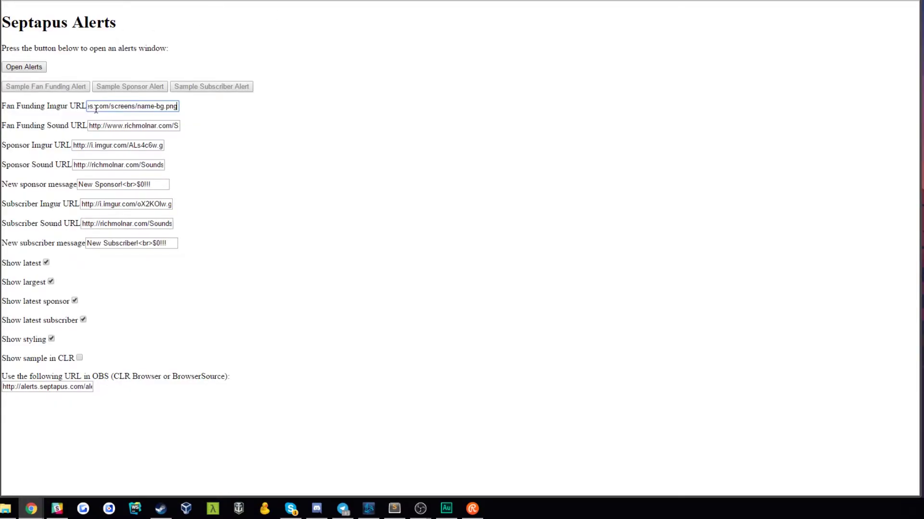
pyautogui.click(77, 145)
pyautogui.hotkey('ctrl', 'a')
pyautogui.hotkey('ctrl', 'v')
pyautogui.click(110, 202)
pyautogui.hotkey('ctrl', 'a')
pyautogui.hotkey('ctrl', 'v')
pyautogui.click(191, 194)
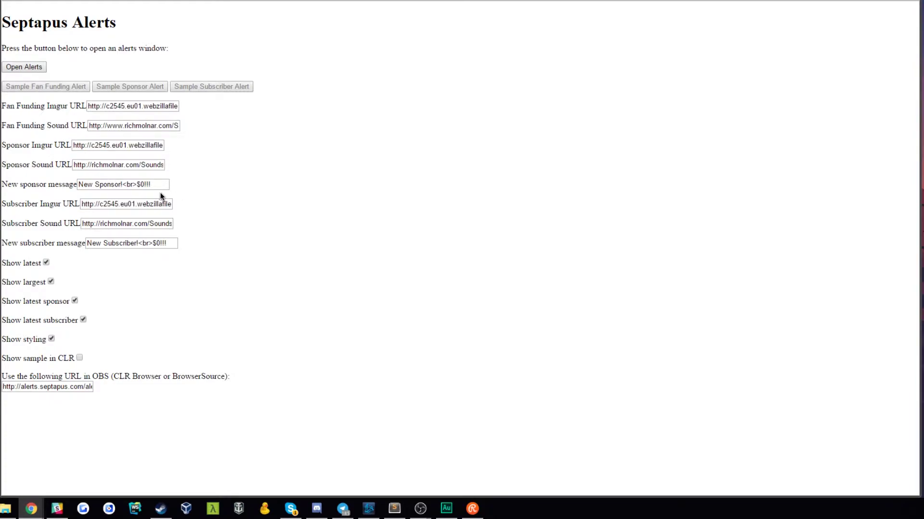
# - Set the Fan Funding, Sponsor and Subscriber Sound URLs to "#"
pyautogui.moveTo(45, 125); pyautogui.dragTo(188, 124)
pyautogui.click(92, 126)
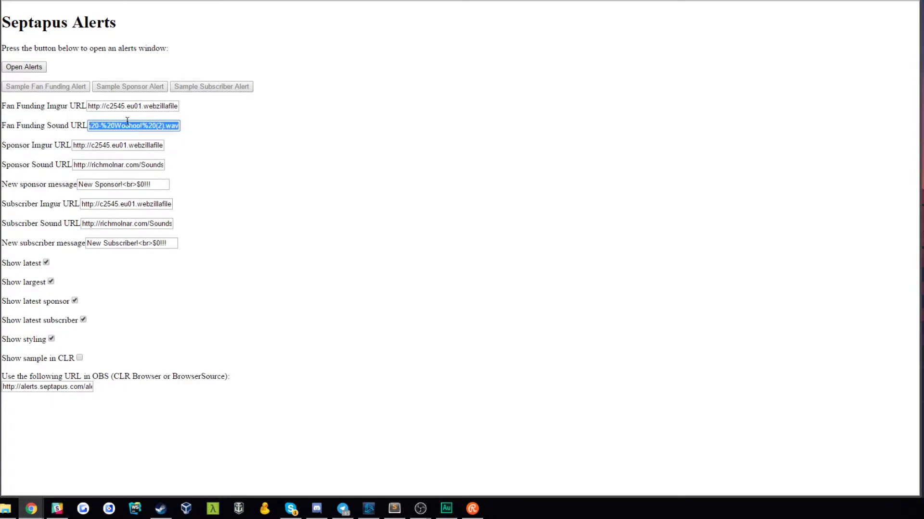
pyautogui.write('#')
pyautogui.moveTo(115, 123); pyautogui.dragTo(84, 126)
pyautogui.hotkey('ctrl', 'c')
pyautogui.click(109, 165)
pyautogui.hotkey('ctrl', 'a')
pyautogui.hotkey('ctrl', 'v')
pyautogui.click(98, 220)
pyautogui.hotkey('ctrl', 'a')
pyautogui.hotkey('ctrl', 'v')
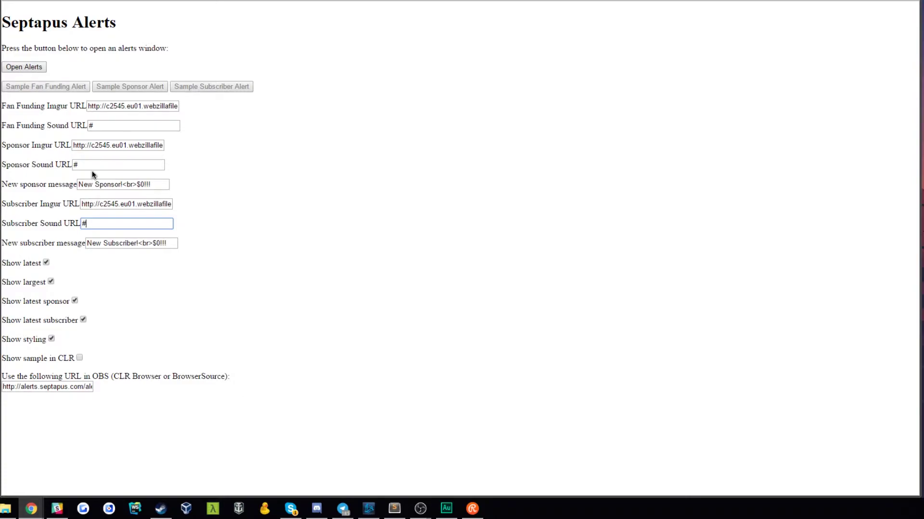
pyautogui.moveTo(85, 162)
pyautogui.mouseDown()
pyautogui.moveTo(73, 167)
pyautogui.moveTo(95, 165)
pyautogui.moveTo(68, 168)
pyautogui.mouseUp()
pyautogui.click(100, 126)
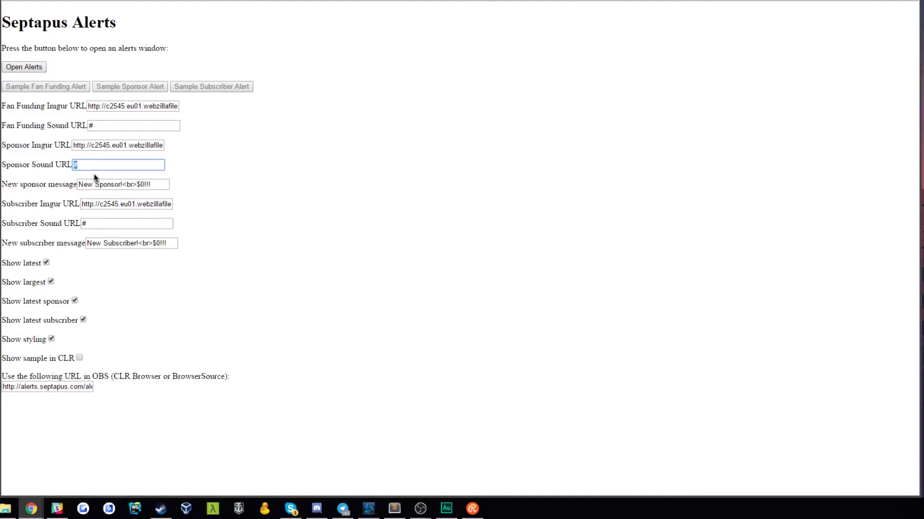
# - Replace the <br> tag with a space in both the new sponsor message and the new subscriber message
pyautogui.click(122, 184)
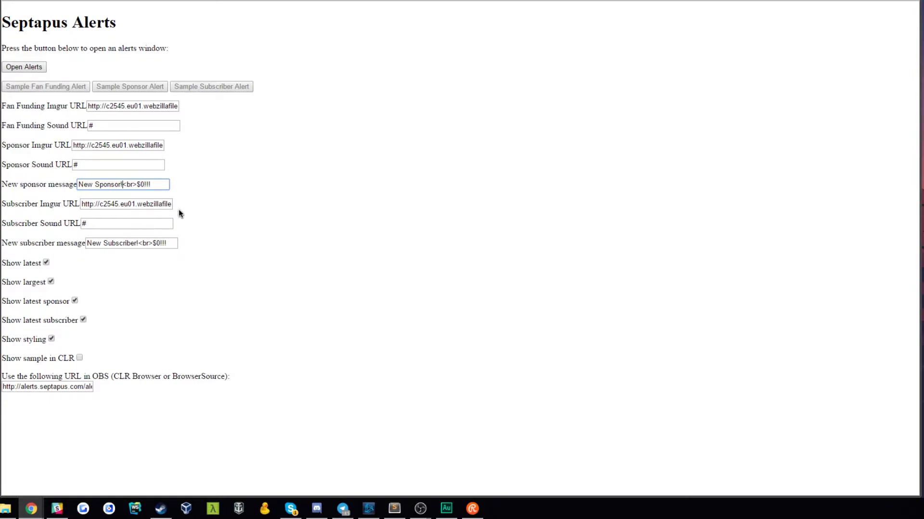
pyautogui.moveTo(139, 184); pyautogui.dragTo(122, 184)
pyautogui.moveTo(139, 244); pyautogui.dragTo(152, 244)
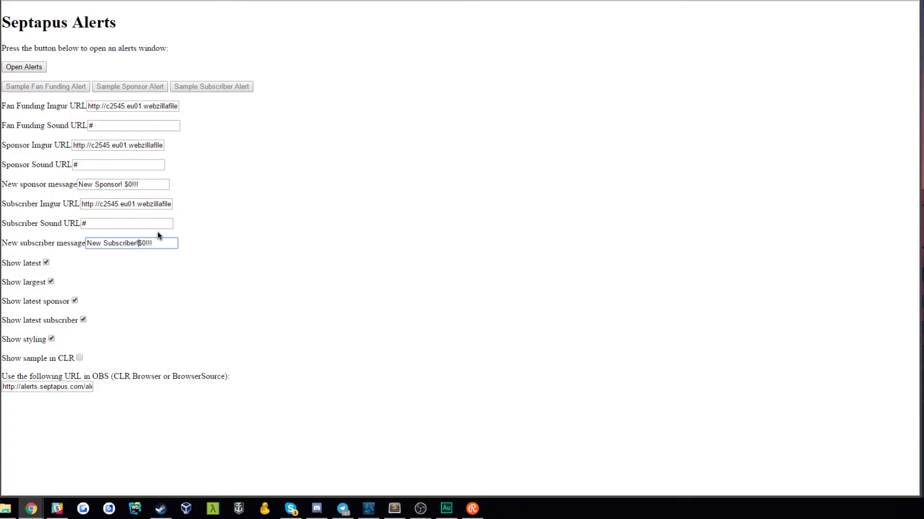
# - Shorten the new sponsor message to just "$0"
pyautogui.moveTo(126, 185); pyautogui.dragTo(131, 185)
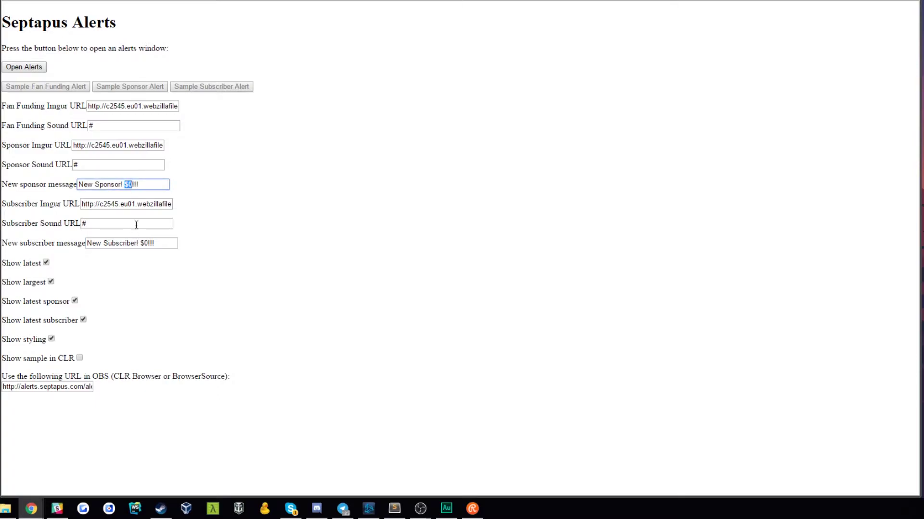
pyautogui.hotkey('shift', 'Right')
pyautogui.hotkey('shift', 'Right')
pyautogui.moveTo(123, 184); pyautogui.dragTo(81, 180)
pyautogui.press('BackSpace')
# - Shorten the new subscriber message to "New Sub $0"
pyautogui.moveTo(115, 245); pyautogui.dragTo(140, 246)
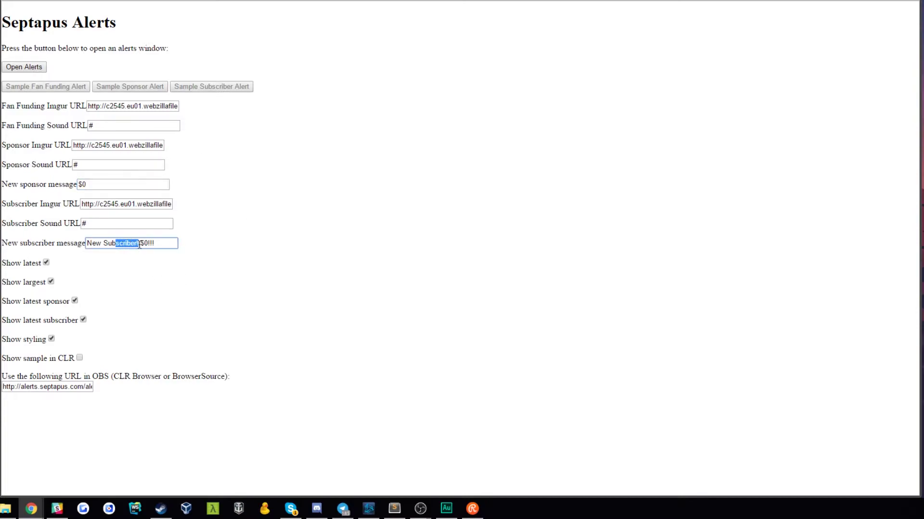
pyautogui.press('BackSpace')
pyautogui.press('End')
pyautogui.press('BackSpace')
pyautogui.press('BackSpace')
pyautogui.press('BackSpace')
# - Disable Show largest, Show latest sponsor and Show styling, and enable Show sample in CLR
pyautogui.click(51, 282)
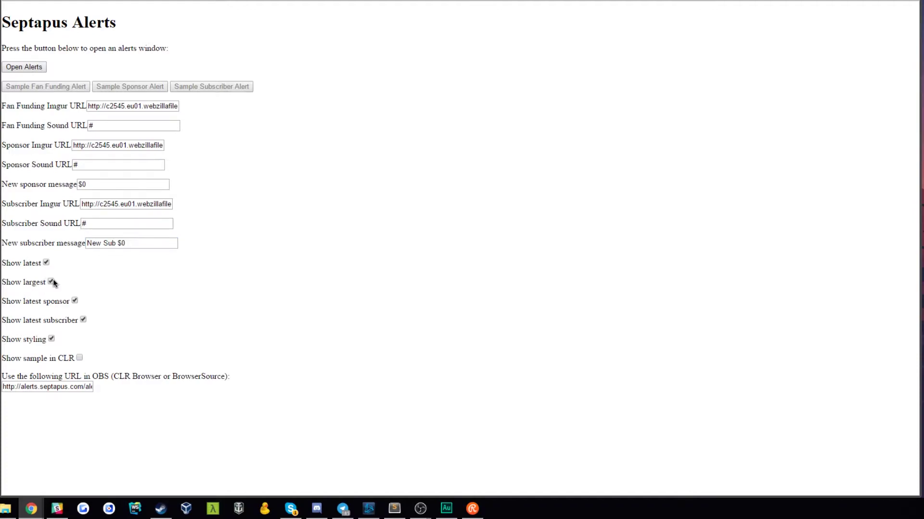
pyautogui.click(75, 302)
pyautogui.click(52, 339)
pyautogui.click(80, 358)
# - Copy the generated Septapus Alerts URL for OBS and switch to OBS
pyautogui.click(64, 386)
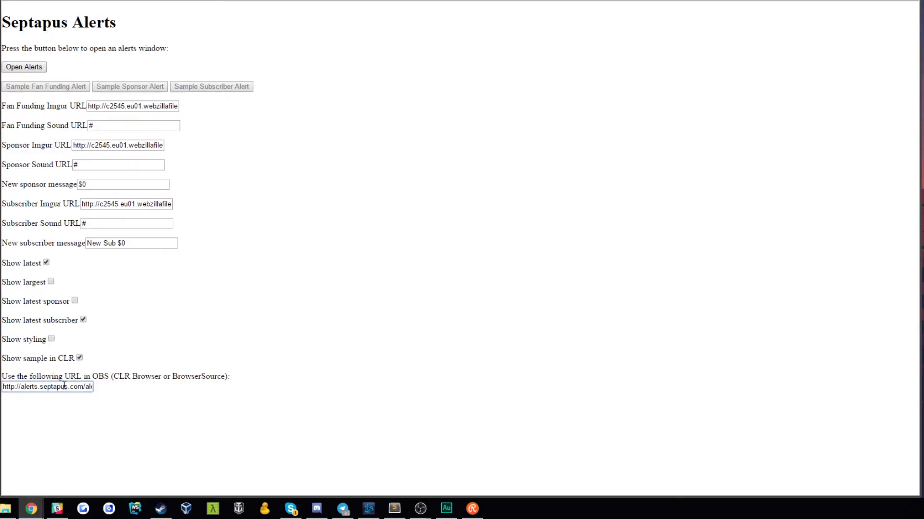
pyautogui.hotkey('ctrl', 'a')
pyautogui.click(420, 509)
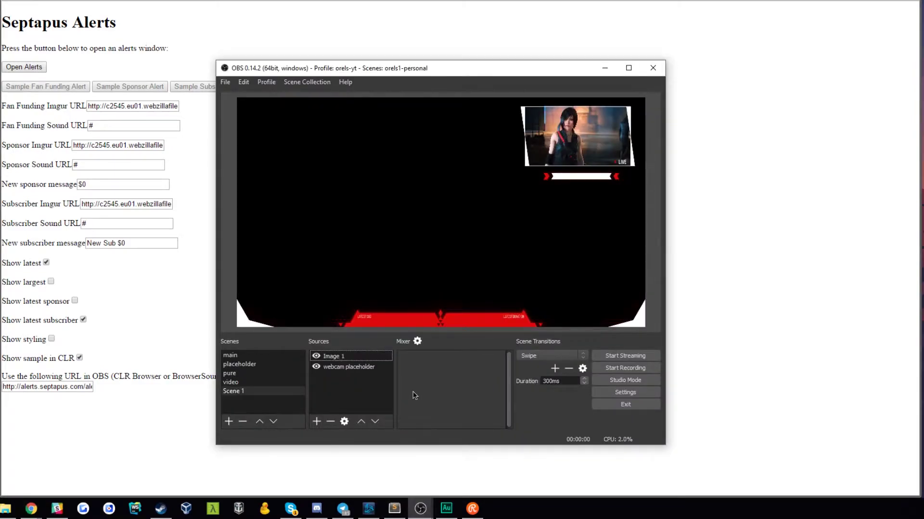
# - Add a new BrowserSource with the default name to the sources of Scene 1
pyautogui.rightClick(374, 395)
pyautogui.rightClick(373, 384)
pyautogui.moveTo(388, 391)
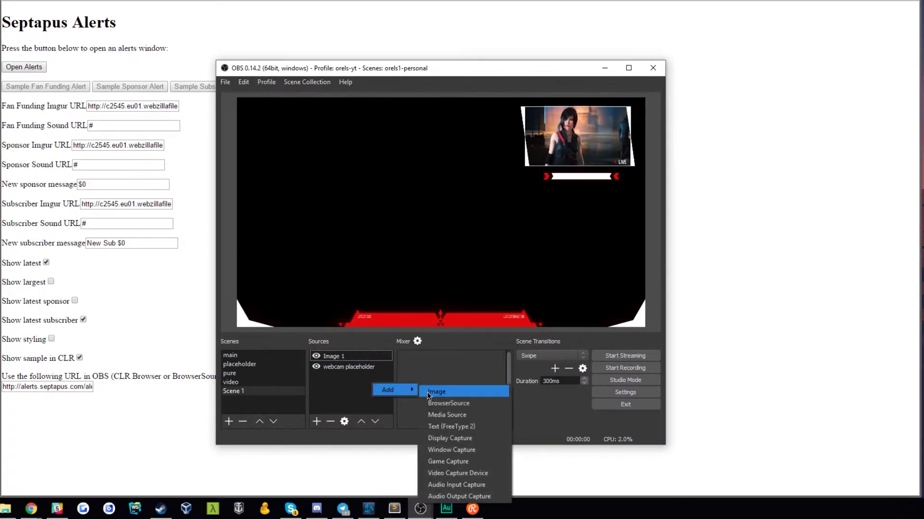
pyautogui.click(461, 404)
pyautogui.moveTo(432, 170); pyautogui.dragTo(429, 131)
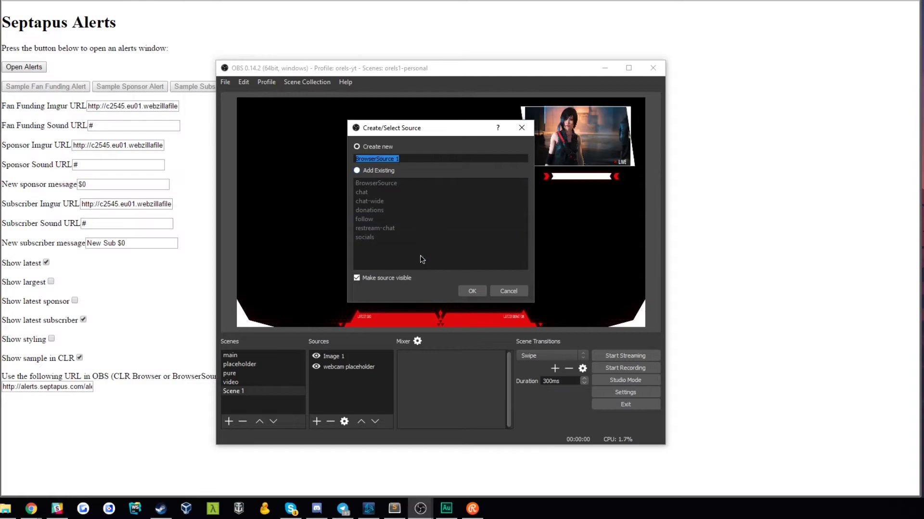
pyautogui.click(472, 291)
# - Paste the copied alerts URL into the browser source and set its size to 1920 by 1080
pyautogui.moveTo(404, 303); pyautogui.dragTo(247, 290)
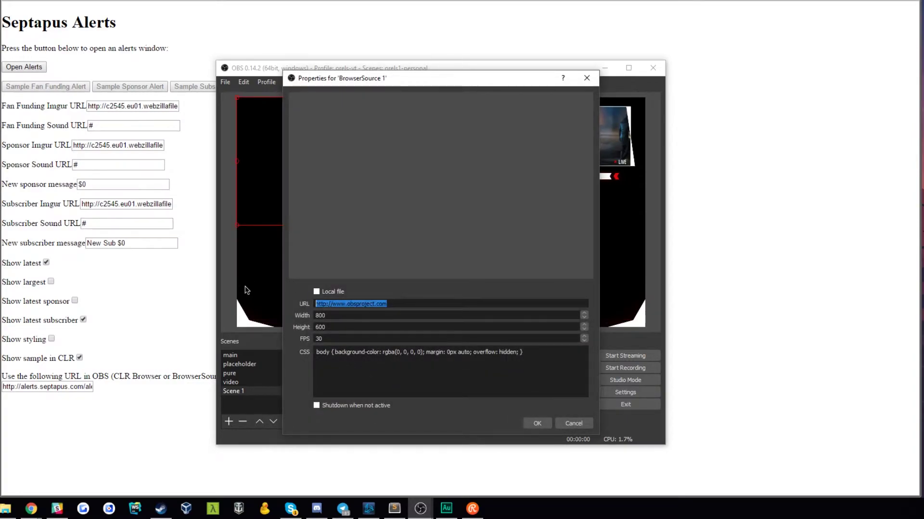
pyautogui.hotkey('ctrl', 'v')
pyautogui.moveTo(346, 318); pyautogui.dragTo(297, 316)
pyautogui.write('1920')
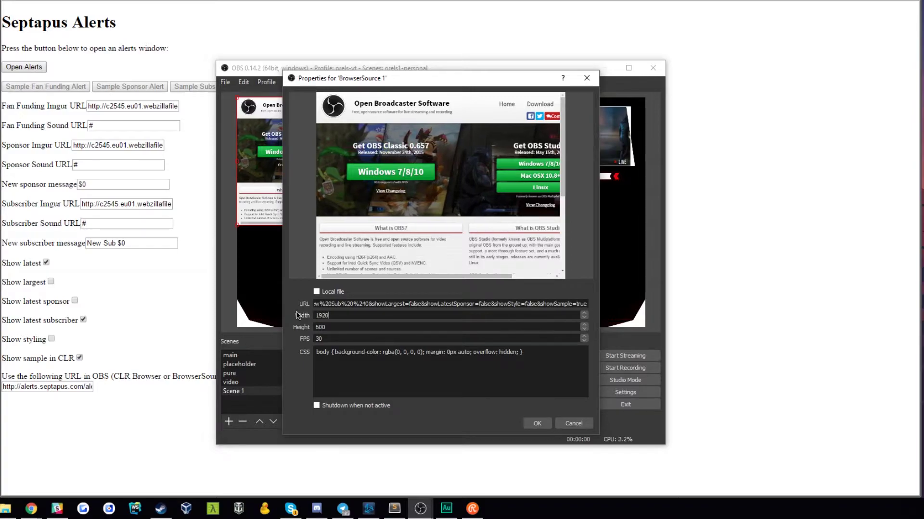
pyautogui.press('Tab')
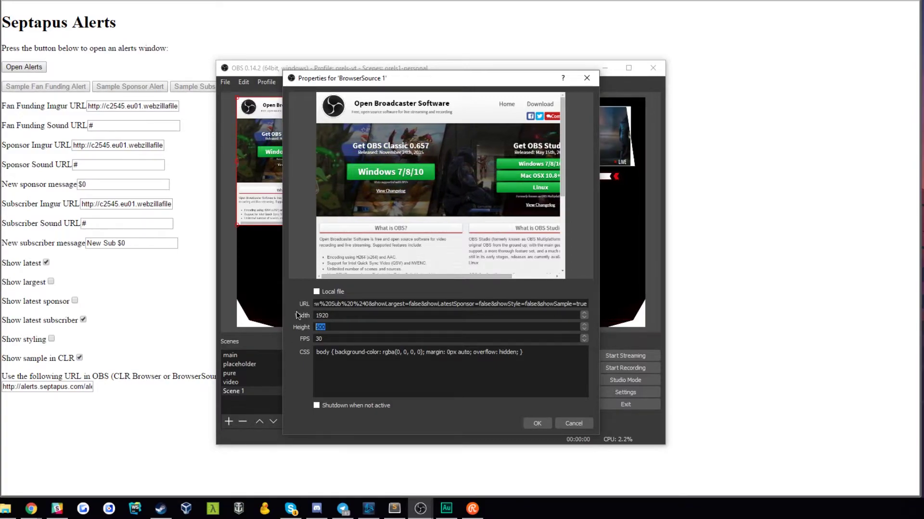
pyautogui.write('1080')
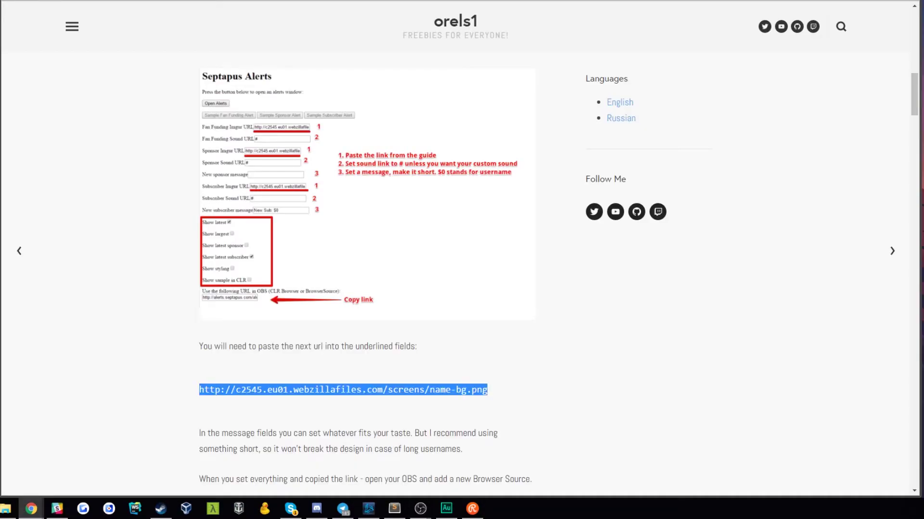
# - Copy the complete CSS code block from the YouTube alerts guide on the orels1 site
pyautogui.scroll(-15, 317, 128)
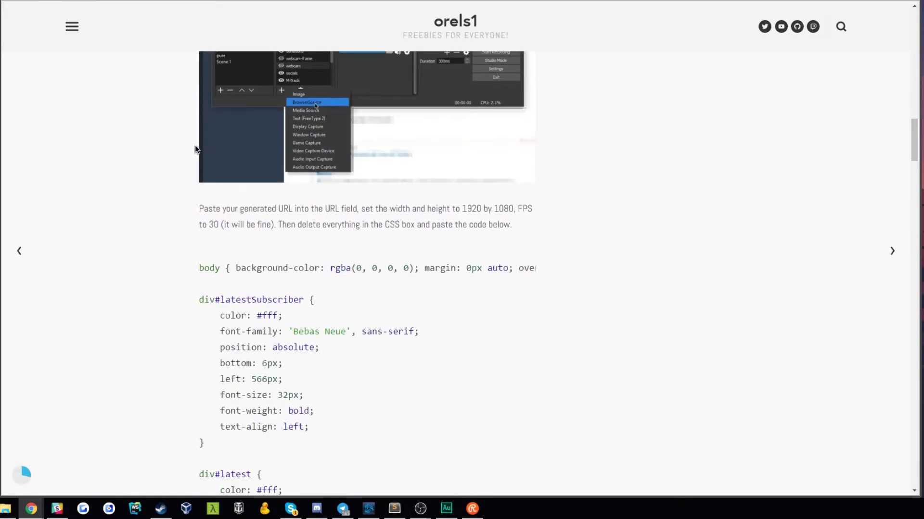
pyautogui.moveTo(199, 107); pyautogui.dragTo(276, 206)
pyautogui.scroll(-13, 317, 296)
pyautogui.scroll(-15, 312, 336)
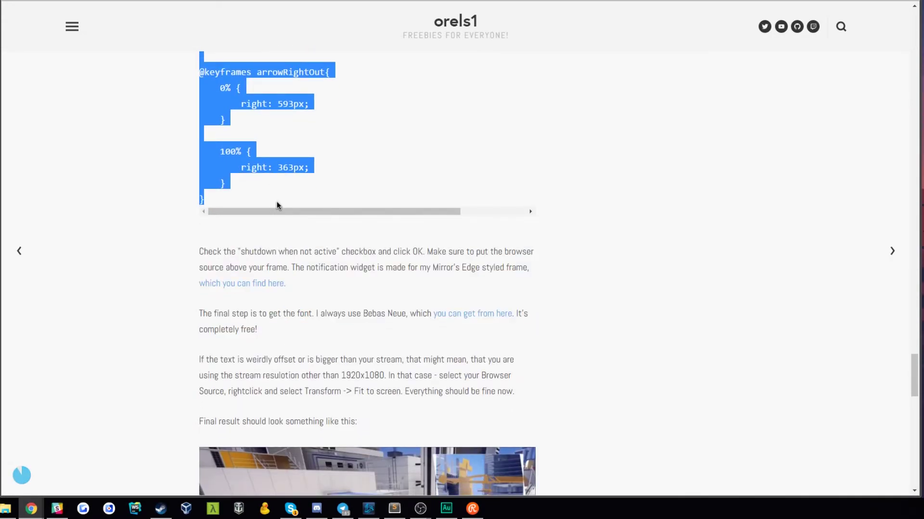
# - Replace the browser source's CSS with the copied code, enable Shutdown when not active, and accept the properties
pyautogui.moveTo(420, 508)
pyautogui.click(436, 449)
pyautogui.click(446, 360)
pyautogui.hotkey('ctrl', 'a')
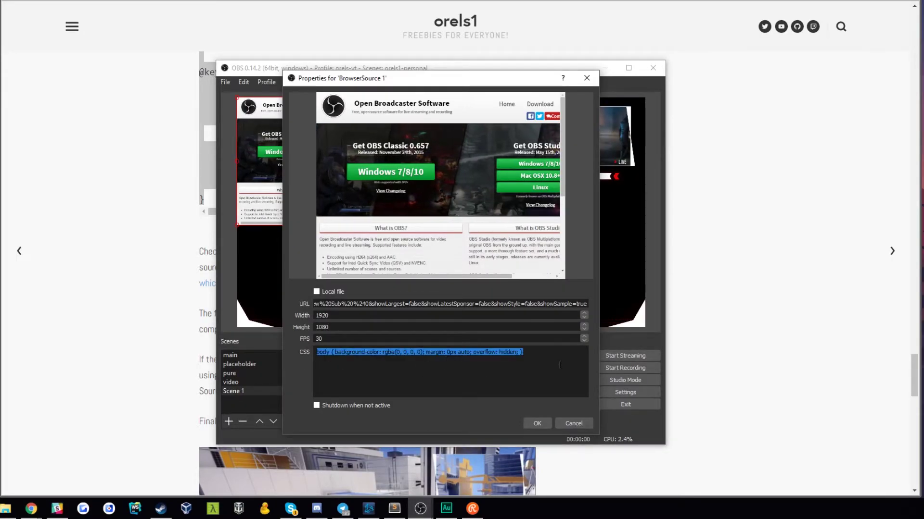
pyautogui.hotkey('ctrl', 'v')
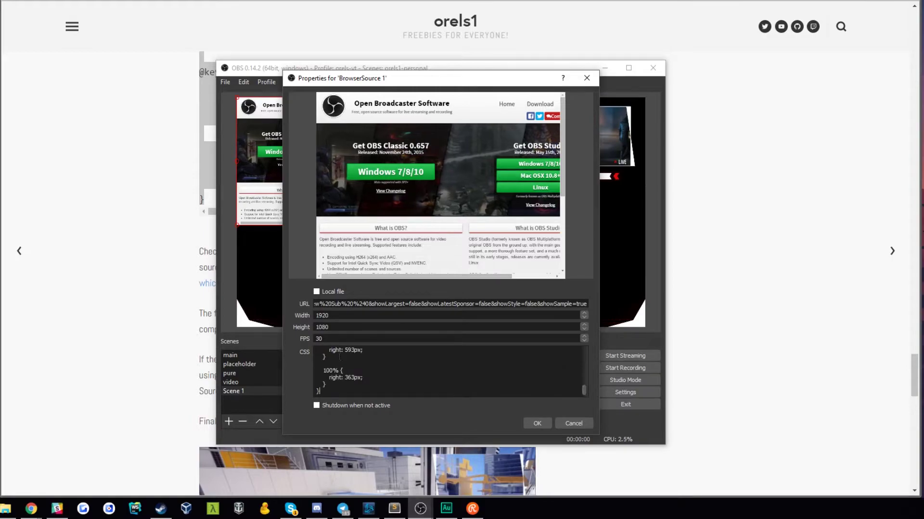
pyautogui.click(316, 405)
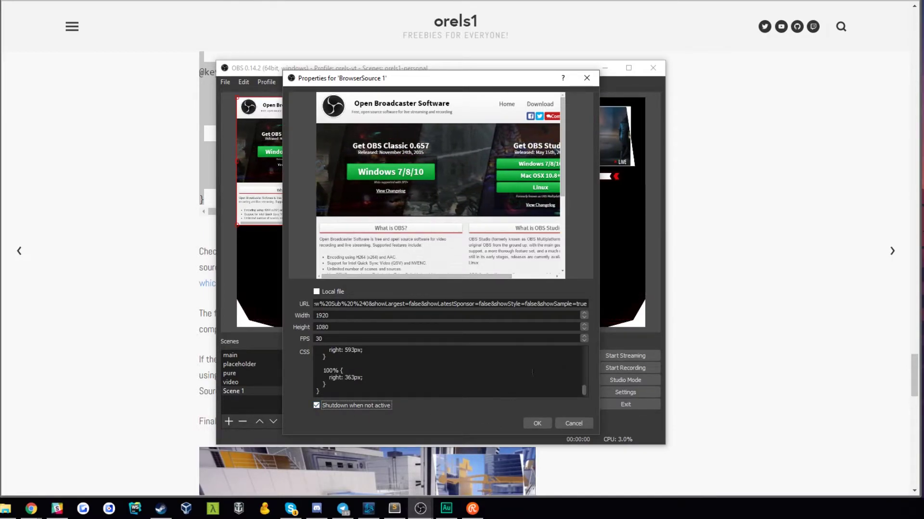
pyautogui.click(537, 423)
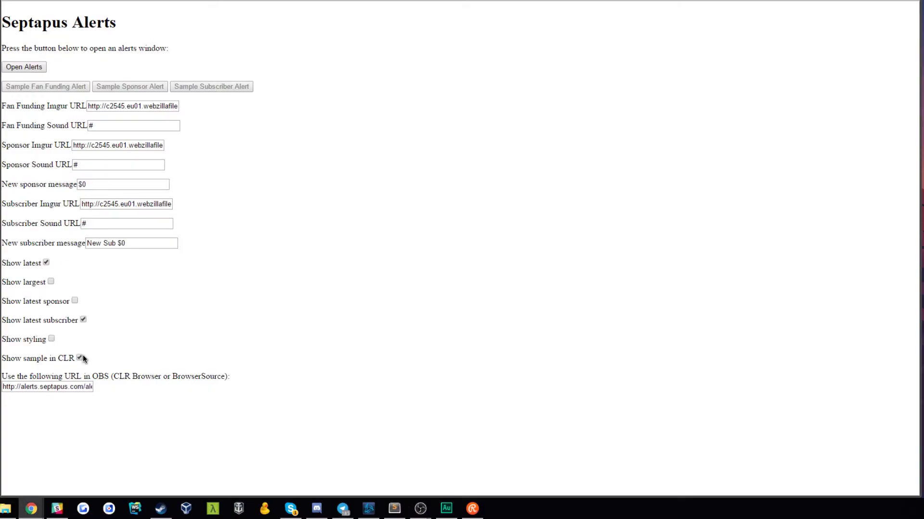
# - Disable Show sample in CLR in Septapus Alerts, copy the regenerated URL and return to OBS
pyautogui.click(81, 358)
pyautogui.click(84, 386)
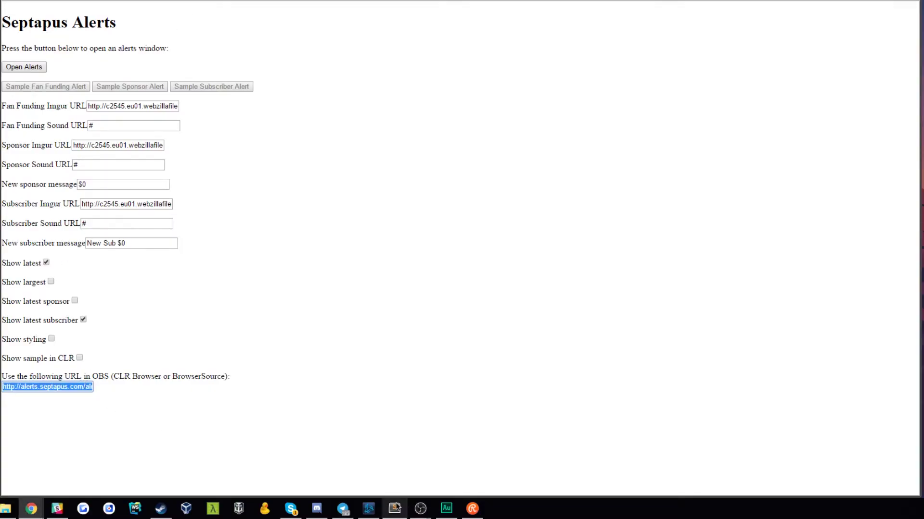
pyautogui.click(420, 508)
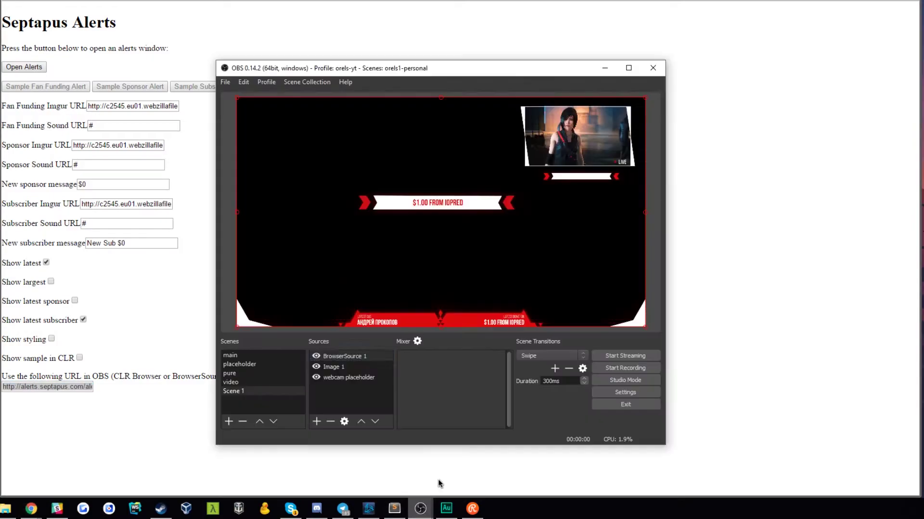
# - Replace the URL of BrowserSource 1 with the newly copied alerts URL
pyautogui.doubleClick(352, 360)
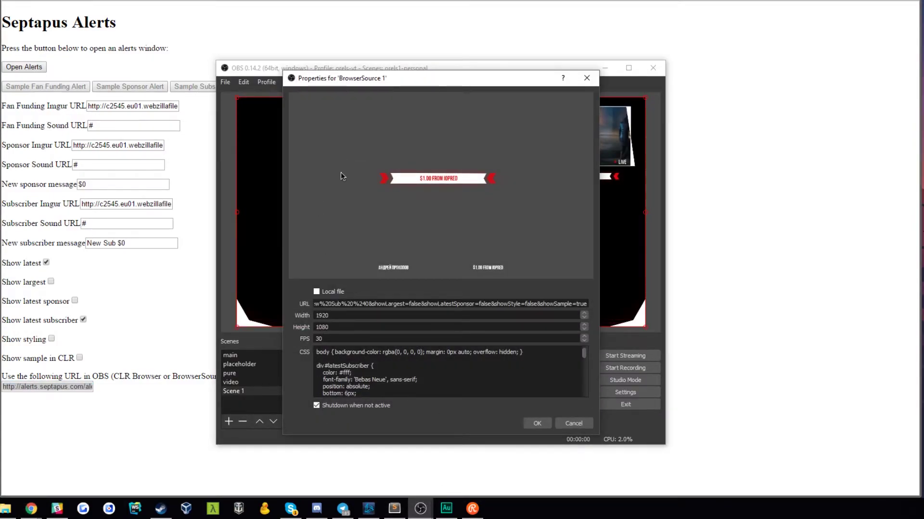
pyautogui.tripleClick(339, 302)
pyautogui.hotkey('ctrl', 'v')
pyautogui.click(530, 423)
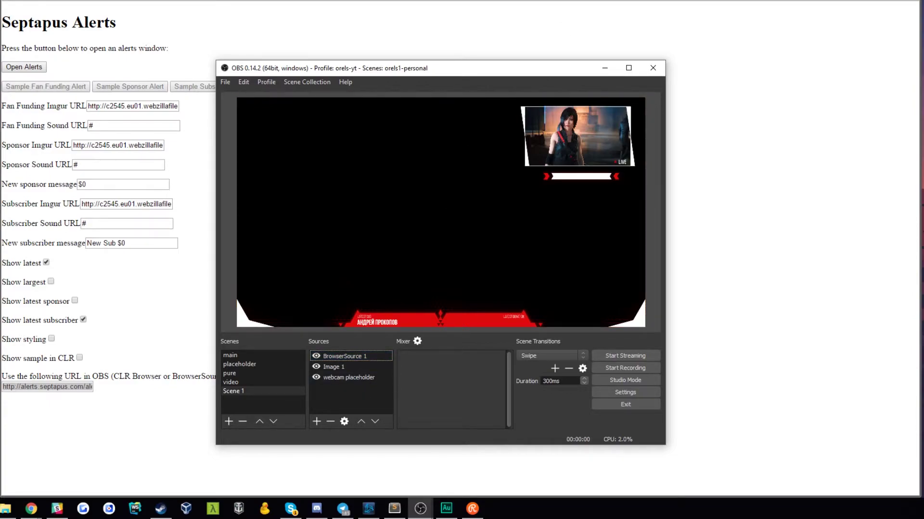
# - Minimize OBS and open the "Free restream.io chat styles. Mirror's Edge inspired" post in the browser, down to the Restream setup videos
pyautogui.click(605, 68)
pyautogui.click(32, 509)
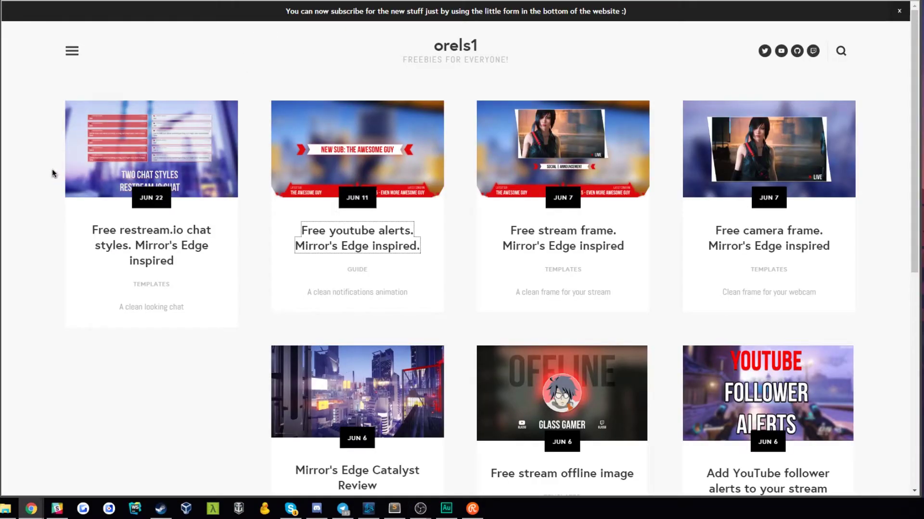
pyautogui.click(155, 163)
pyautogui.click(154, 163)
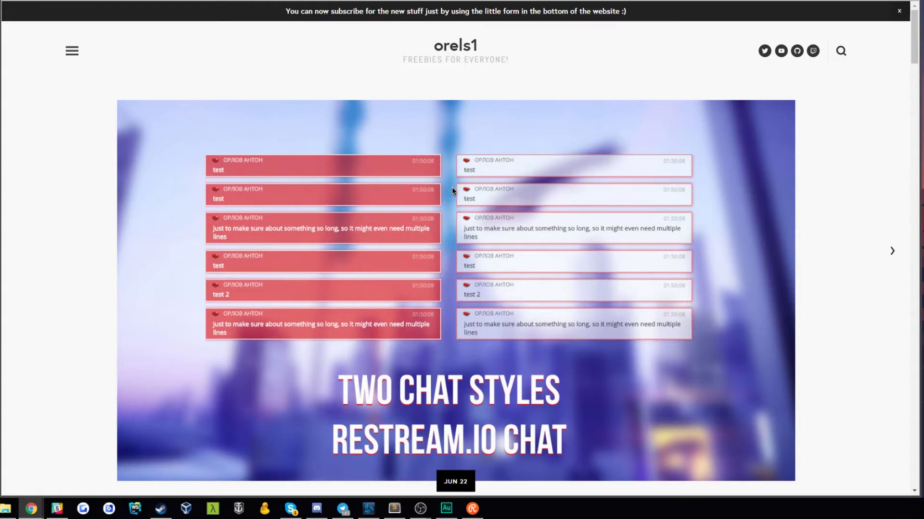
pyautogui.scroll(-20, 453, 190)
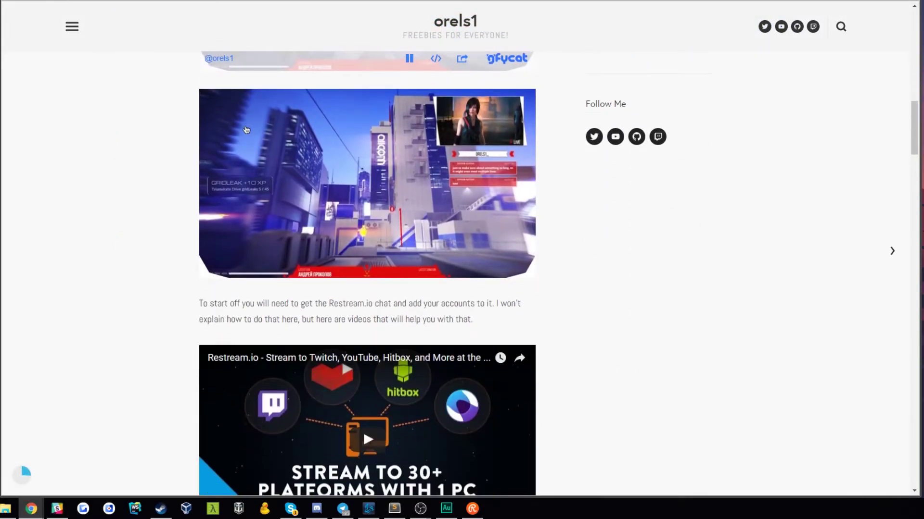
pyautogui.scroll(-2, 567, 229)
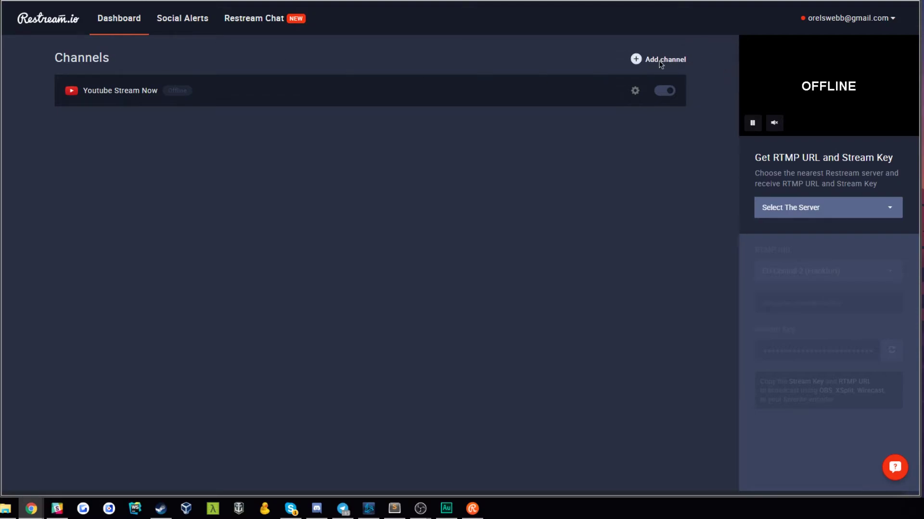
# - View the services that can be added as a new Restream channel, without adding one
pyautogui.click(636, 59)
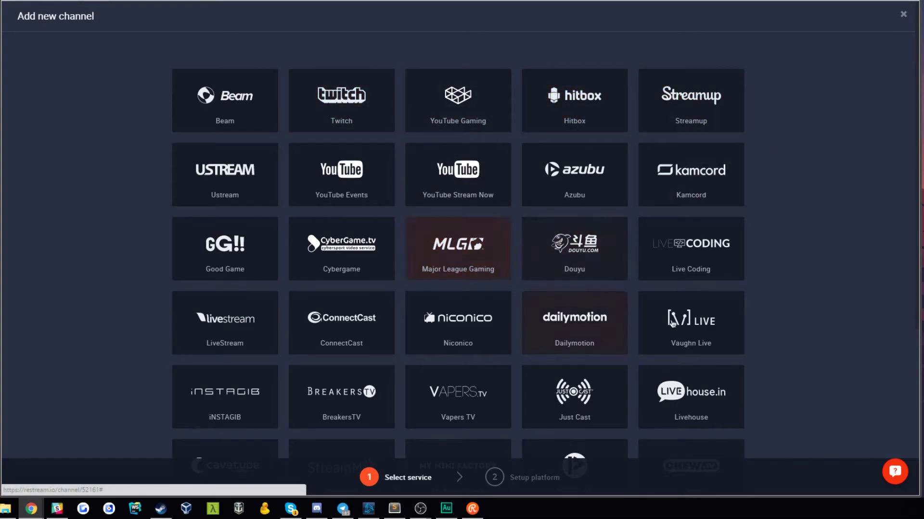
pyautogui.click(903, 14)
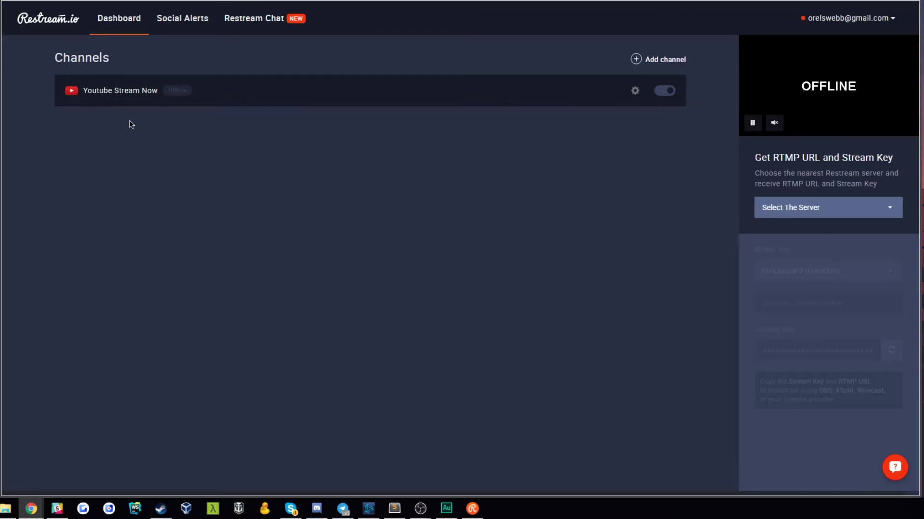
# - Bring the Restream Chat window over the dashboard and check which chats messages can be sent to
pyautogui.click(254, 18)
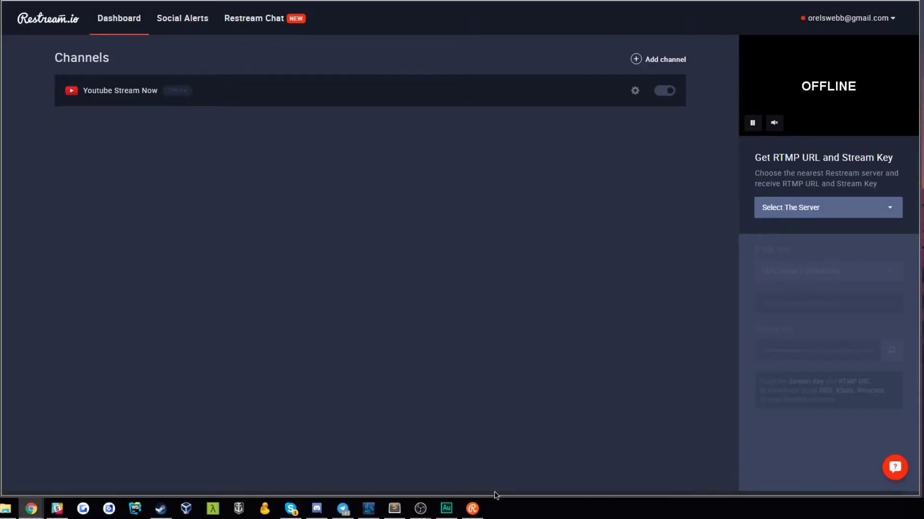
pyautogui.click(473, 509)
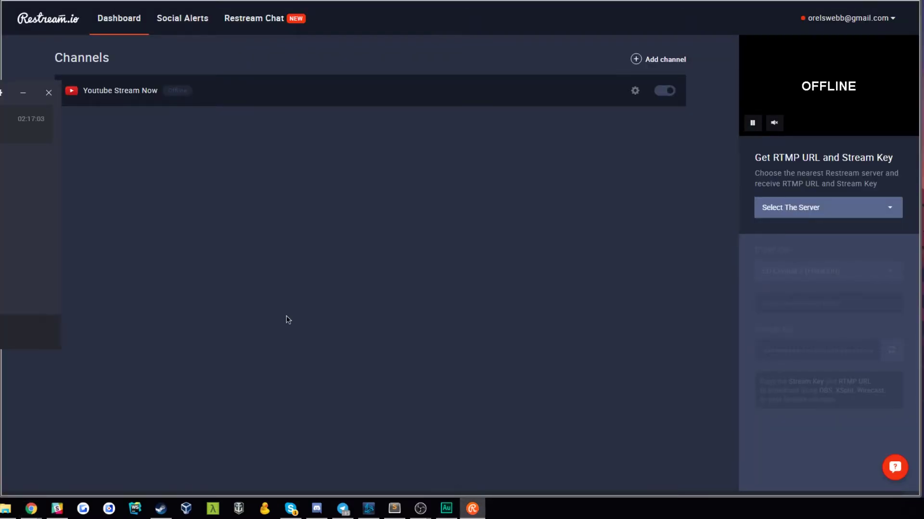
pyautogui.moveTo(1, 103); pyautogui.dragTo(425, 140)
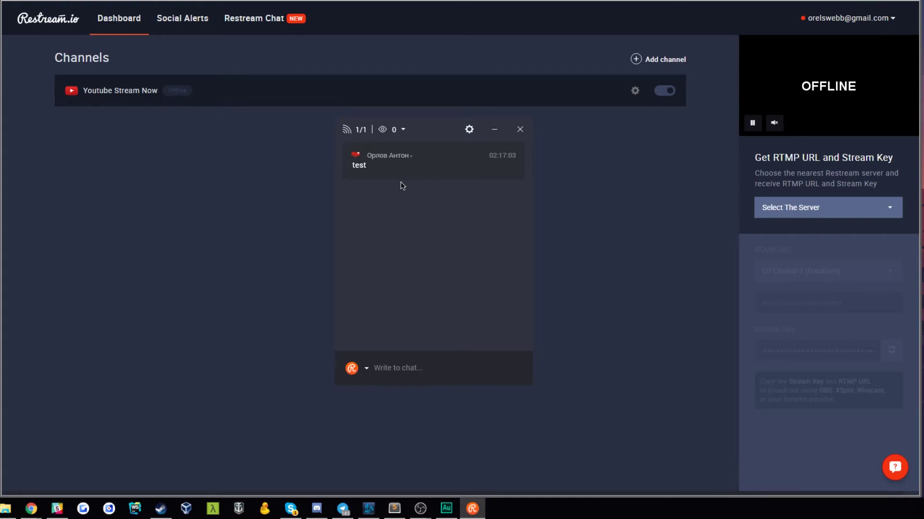
pyautogui.click(363, 368)
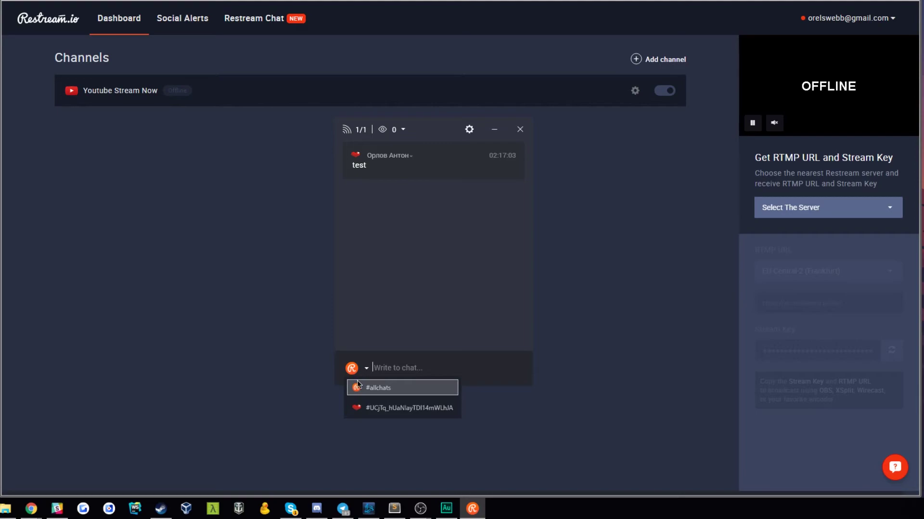
pyautogui.click(391, 370)
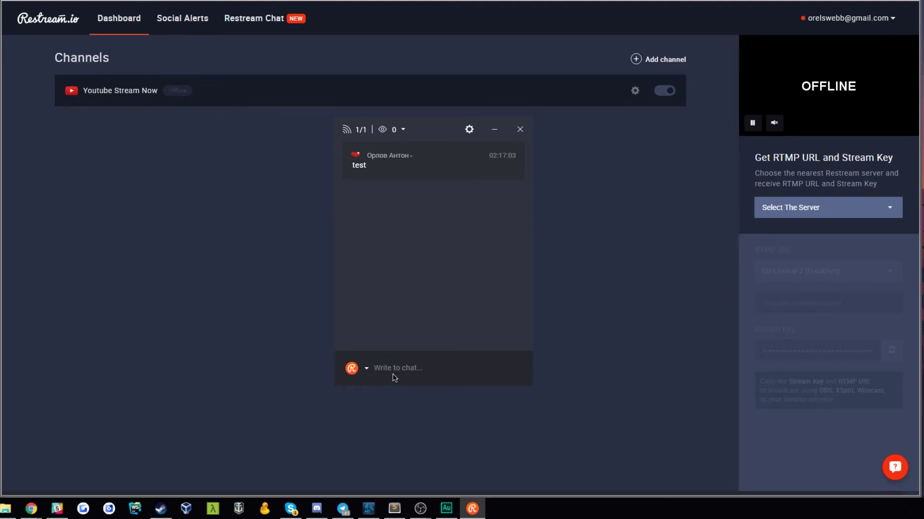
pyautogui.click(624, 137)
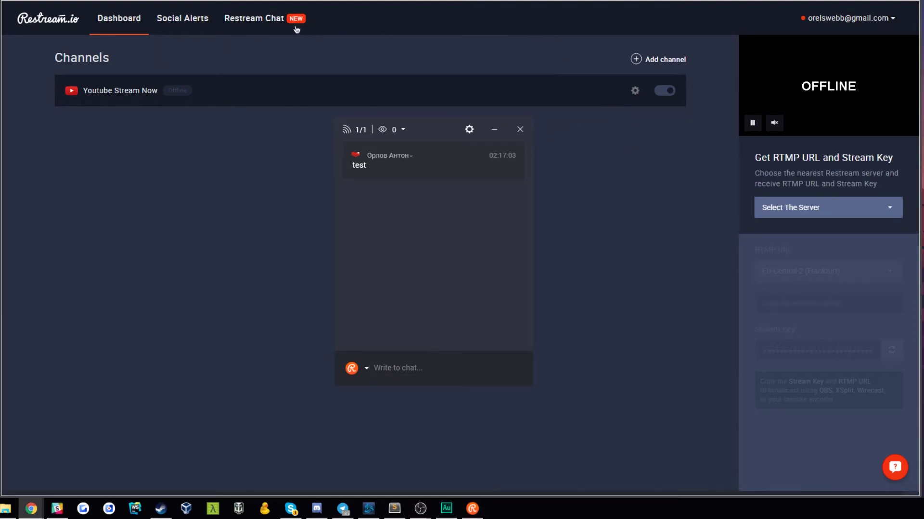
# - Open the Restream Chat settings, check the web server's message hide effect and delay, and copy the browser plugin URL
pyautogui.click(469, 130)
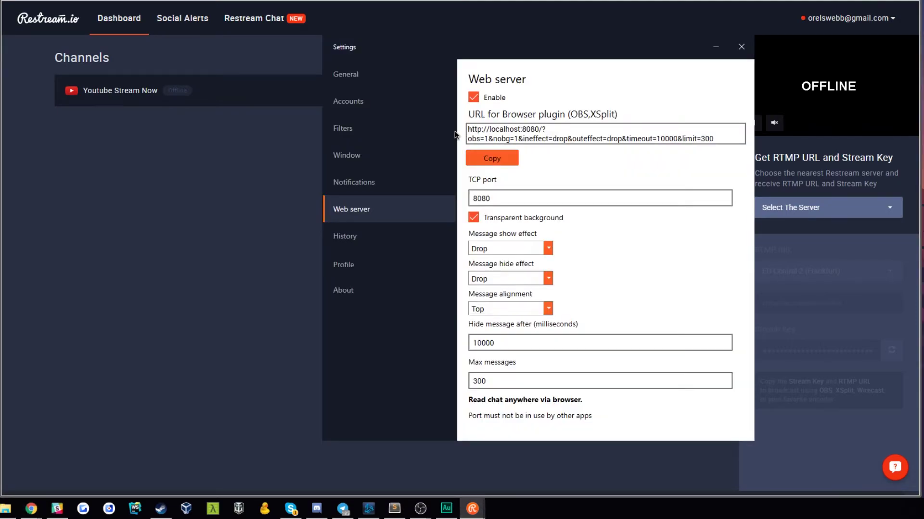
pyautogui.moveTo(385, 53)
pyautogui.mouseDown()
pyautogui.moveTo(496, 54)
pyautogui.moveTo(369, 51)
pyautogui.mouseUp()
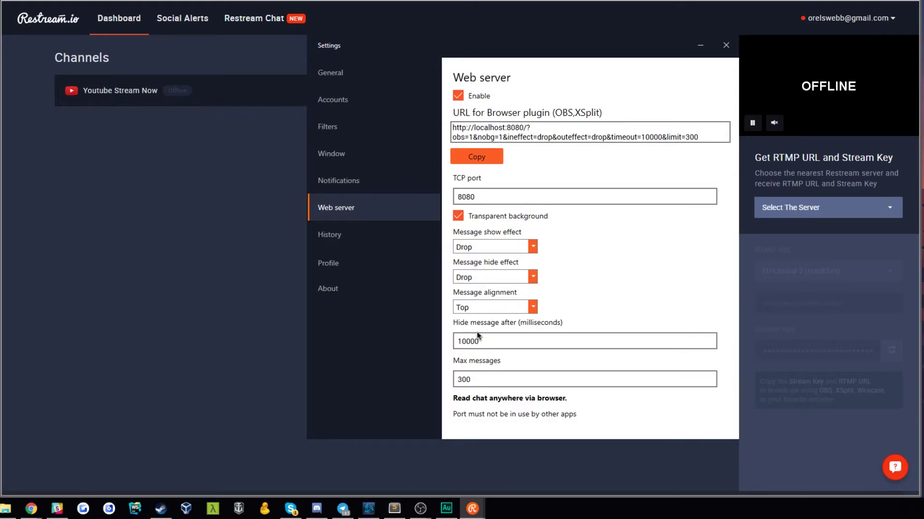
pyautogui.moveTo(478, 340); pyautogui.dragTo(459, 340)
pyautogui.click(532, 277)
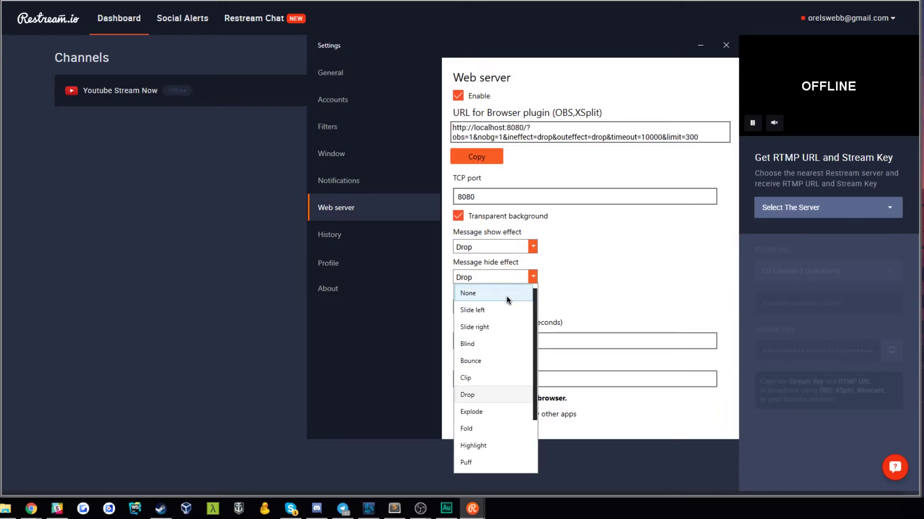
pyautogui.click(538, 283)
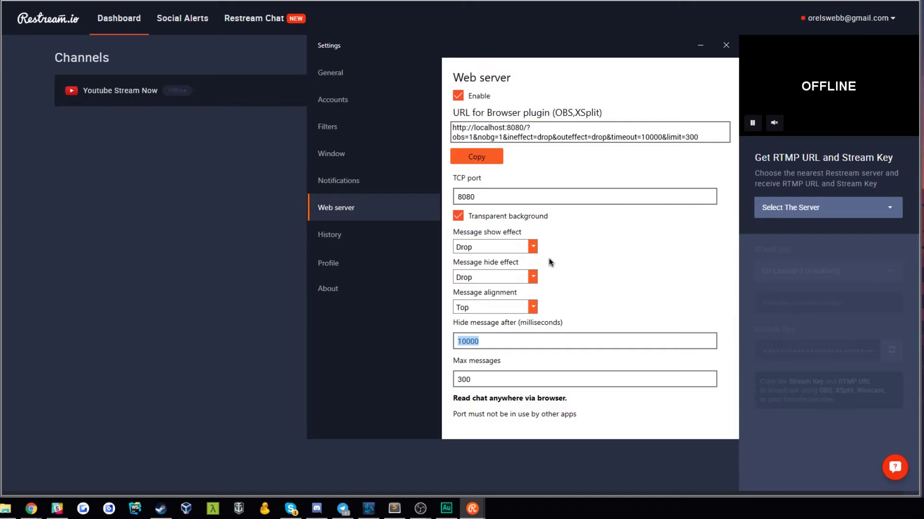
pyautogui.click(485, 164)
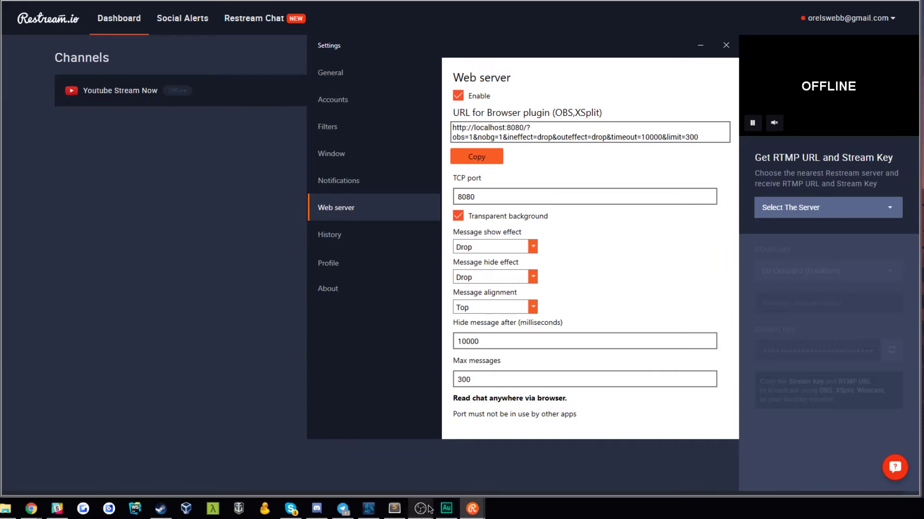
# - Switch to OBS, close the Restream Chat settings and arrange the chat window beside OBS
pyautogui.moveTo(429, 509)
pyautogui.click(439, 453)
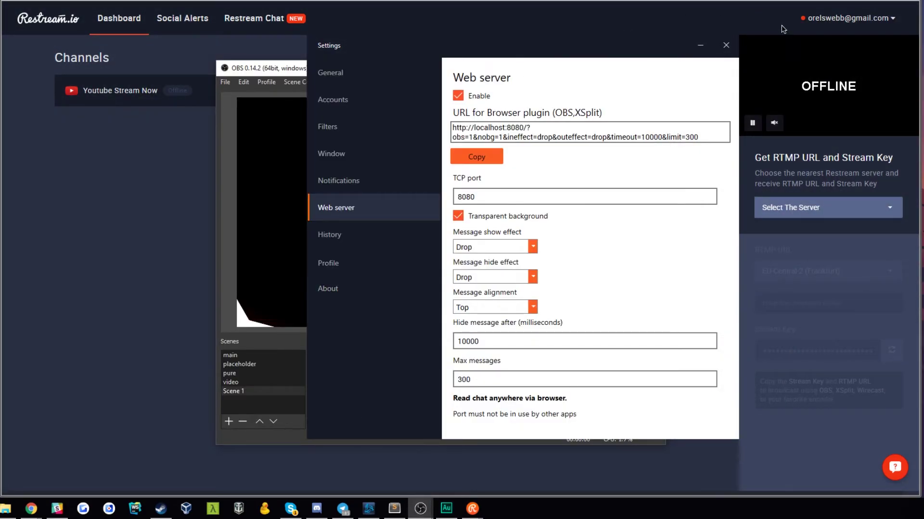
pyautogui.click(728, 45)
pyautogui.moveTo(489, 119); pyautogui.dragTo(149, 132)
pyautogui.moveTo(344, 67); pyautogui.dragTo(378, 66)
# - Add a new BrowserSource to Scene 1 and set its URL to the copied Restream Chat address
pyautogui.click(351, 420)
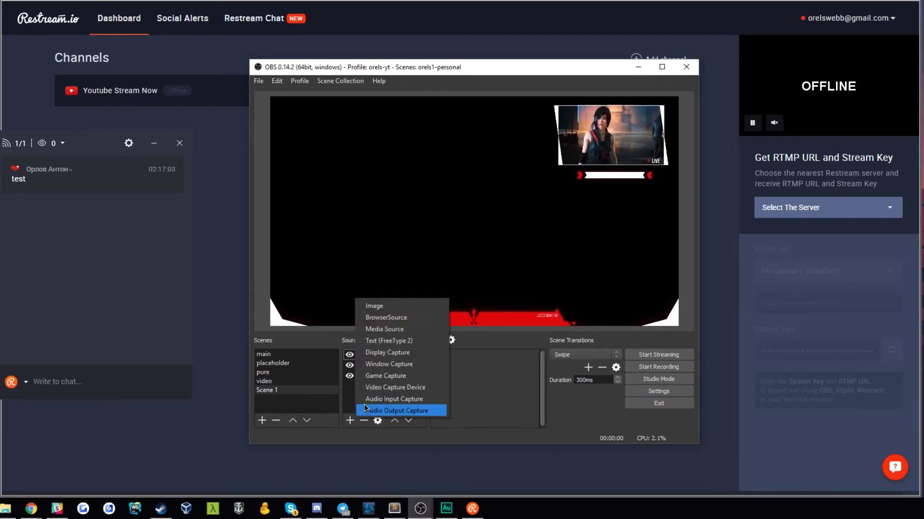
pyautogui.click(384, 317)
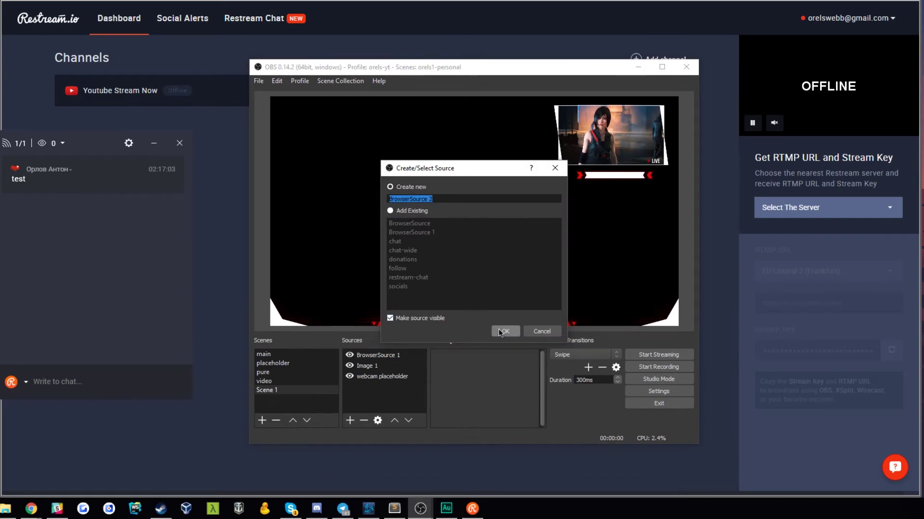
pyautogui.click(505, 331)
pyautogui.tripleClick(426, 303)
pyautogui.hotkey('ctrl', 'v')
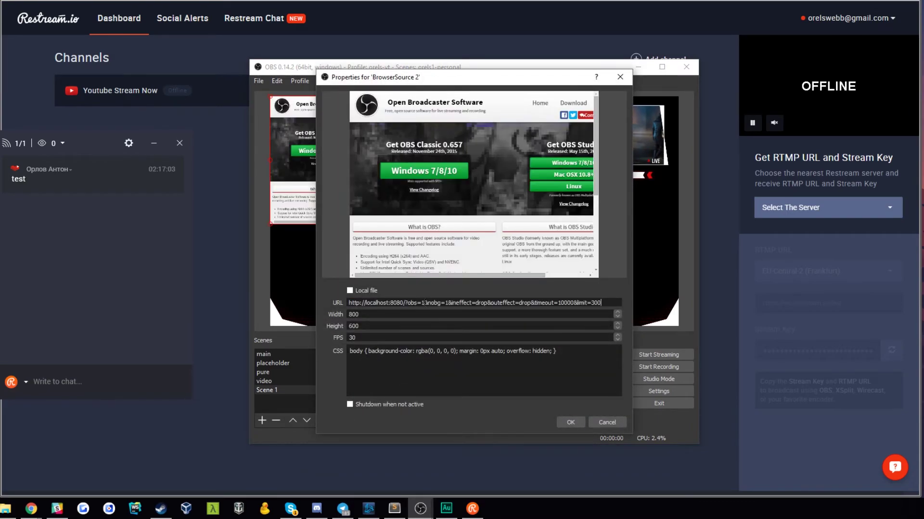
# - Set the browser source's width to 400 and height to 500, and enable Shutdown when not active
pyautogui.press('Tab')
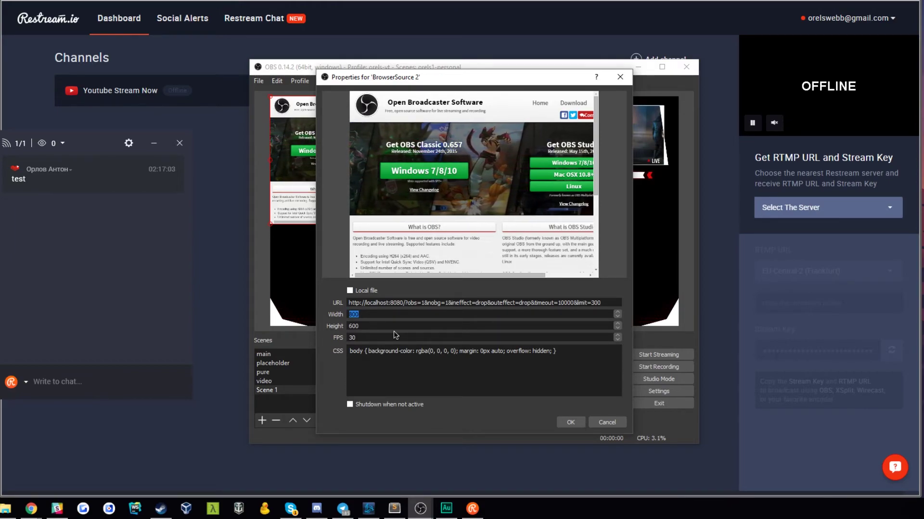
pyautogui.write('400')
pyautogui.press('Tab')
pyautogui.write('500')
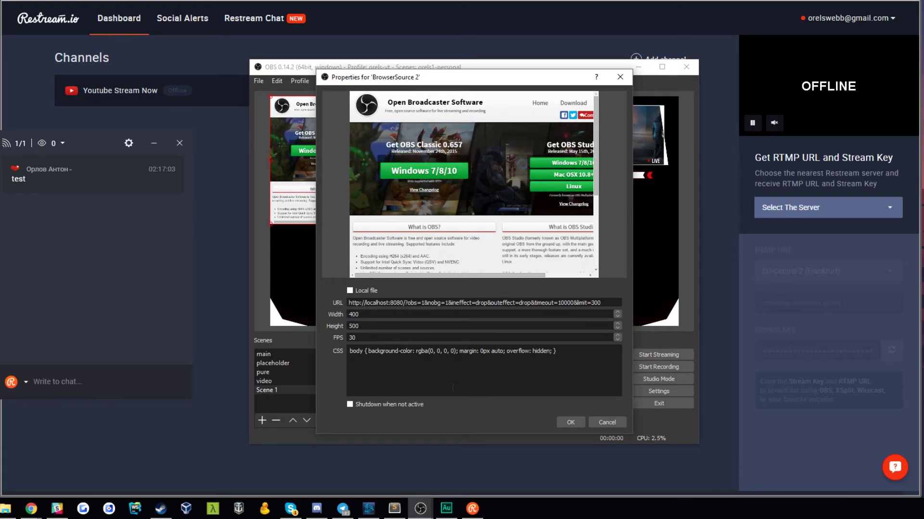
pyautogui.click(414, 405)
pyautogui.click(507, 352)
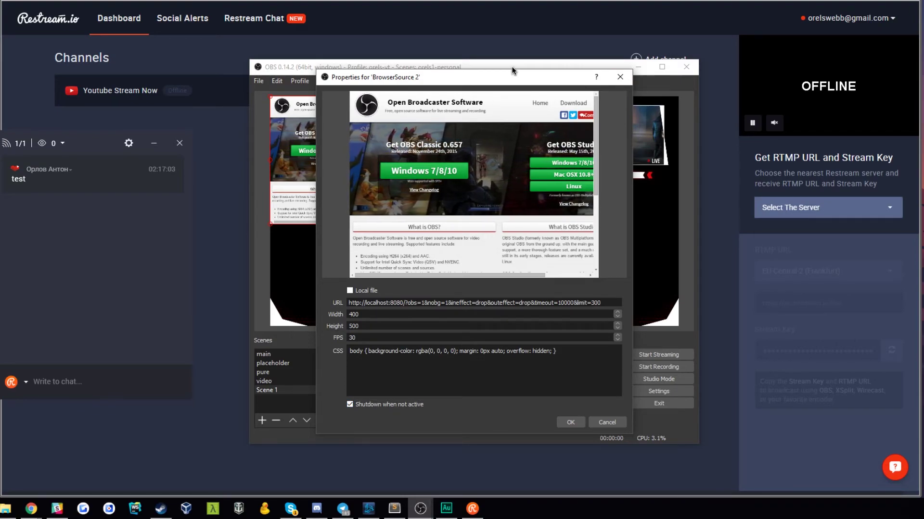
# - Bring up the chat styles post in the browser and copy the complete CSS code for the white look
pyautogui.moveTo(502, 77); pyautogui.dragTo(504, 57)
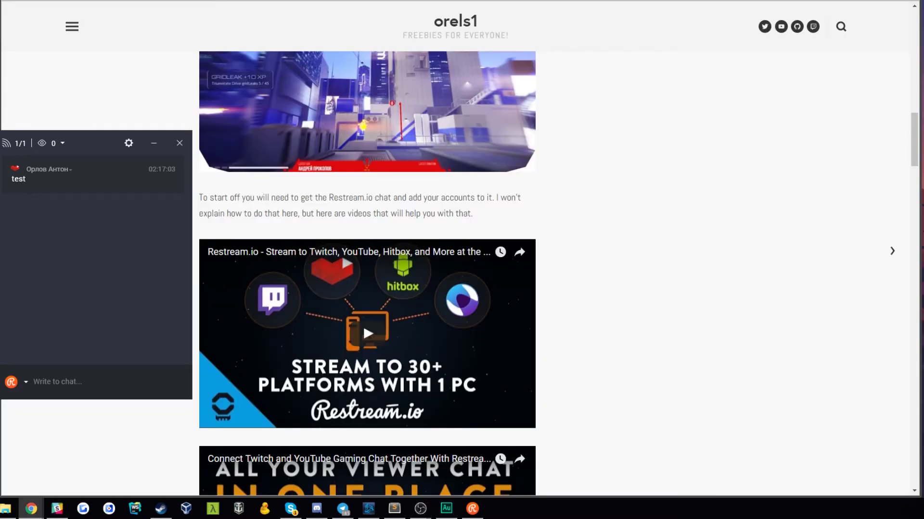
pyautogui.scroll(-11, 338, 88)
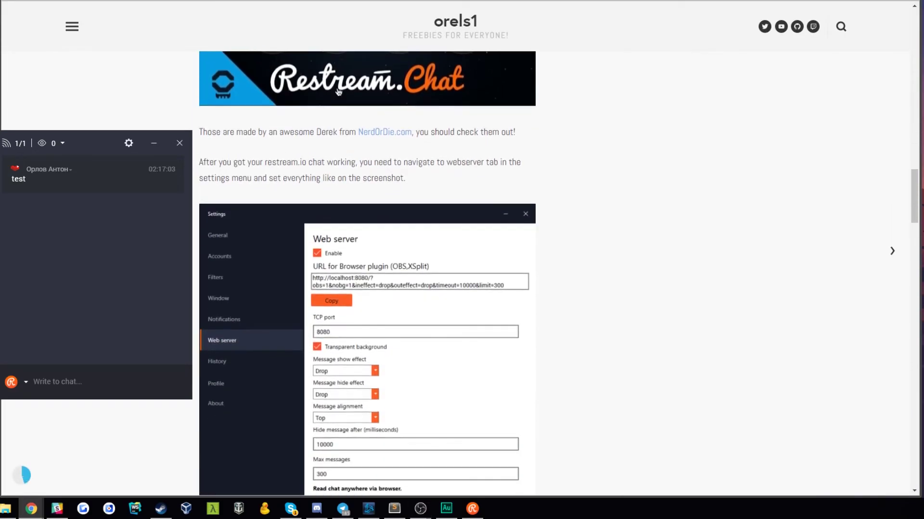
pyautogui.scroll(-18, 338, 88)
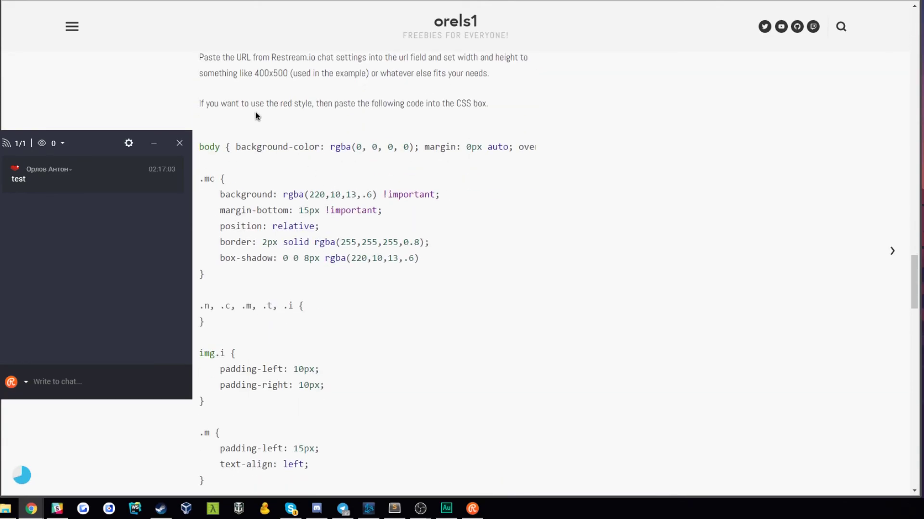
pyautogui.moveTo(202, 144); pyautogui.dragTo(346, 274)
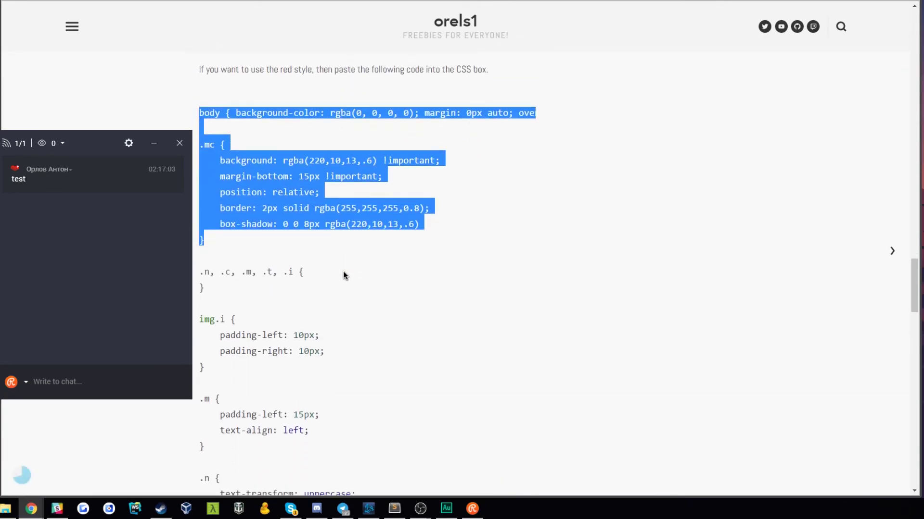
pyautogui.click(347, 274)
pyautogui.scroll(-3, 347, 274)
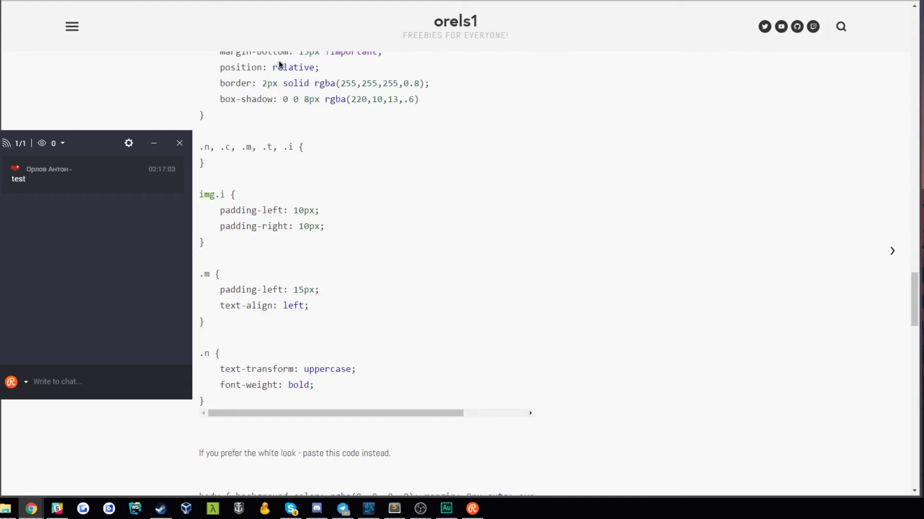
pyautogui.scroll(-6, 260, 269)
pyautogui.scroll(-1, 257, 289)
pyautogui.moveTo(200, 130); pyautogui.dragTo(350, 295)
pyautogui.scroll(-5, 355, 367)
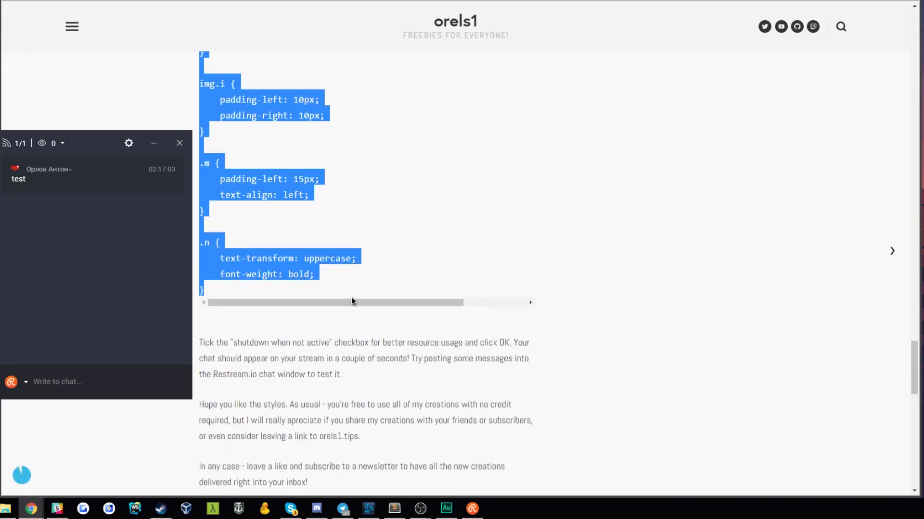
# - Replace the CSS of BrowserSource 2 in OBS with the copied white style code and apply the properties
pyautogui.click(420, 509)
pyautogui.click(445, 459)
pyautogui.hotkey('ctrl', 'a')
pyautogui.hotkey('ctrl', 'v')
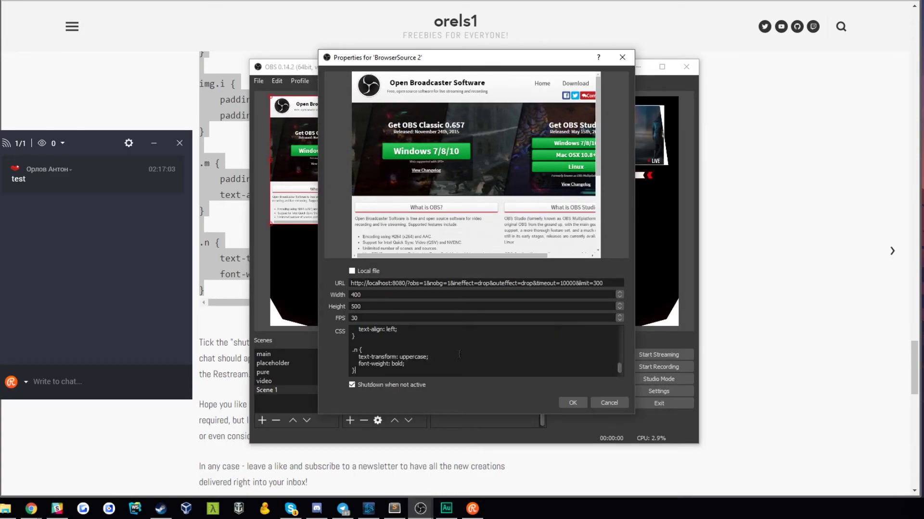
pyautogui.click(571, 402)
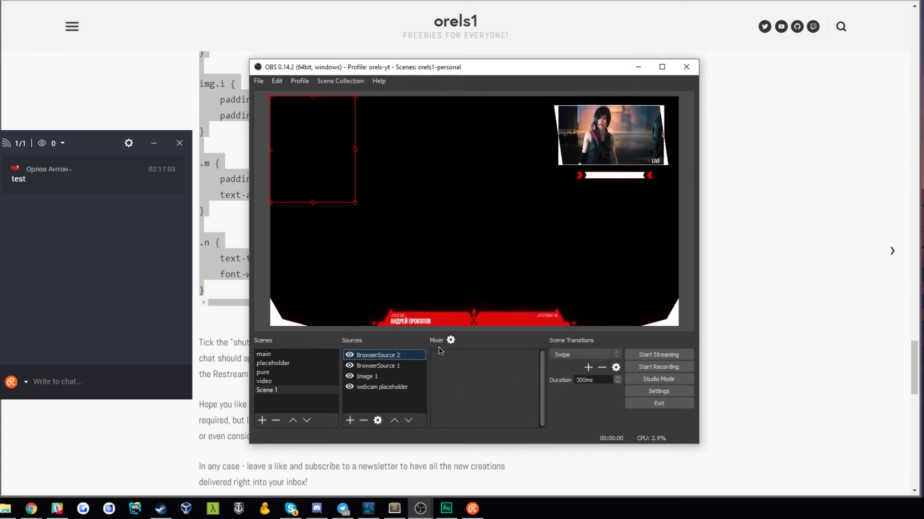
# - Place the chat source below the white announcement bar and send the message "test" in Restream Chat
pyautogui.moveTo(309, 151); pyautogui.dragTo(617, 227)
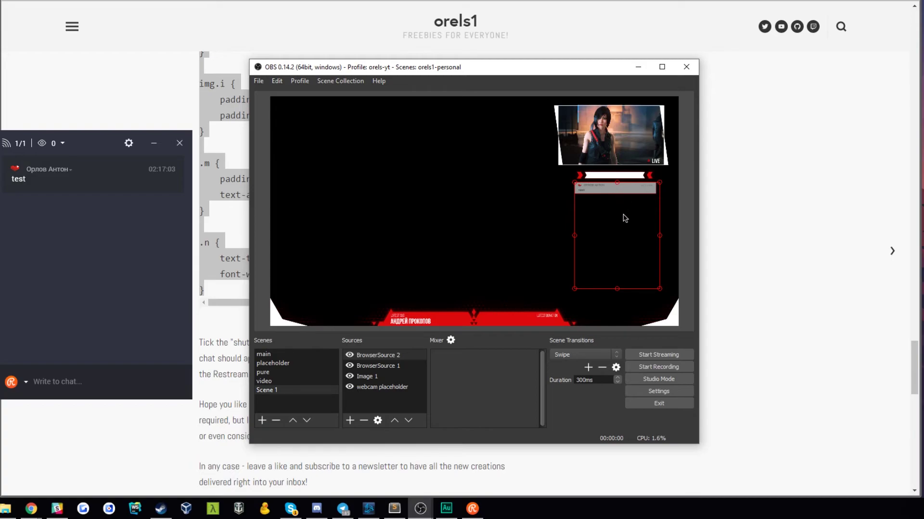
pyautogui.moveTo(586, 198); pyautogui.dragTo(640, 230)
pyautogui.click(100, 381)
pyautogui.write('test')
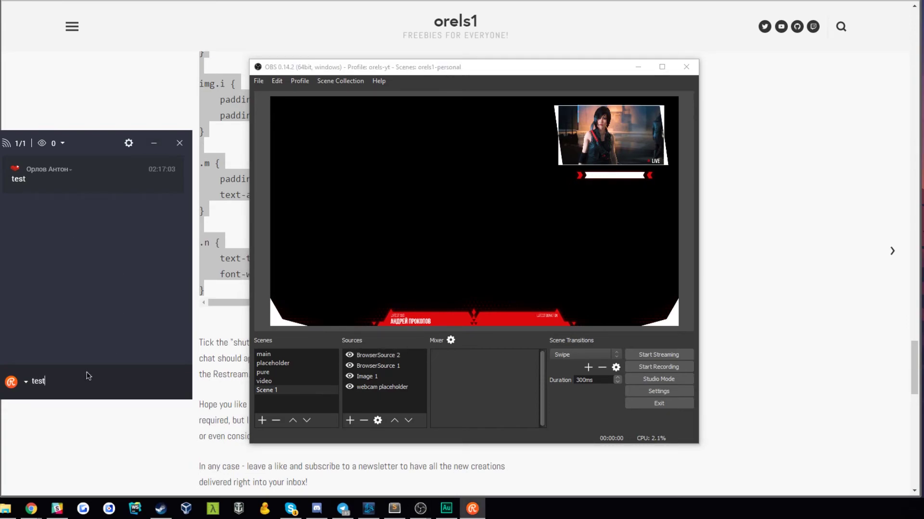
pyautogui.press('Return')
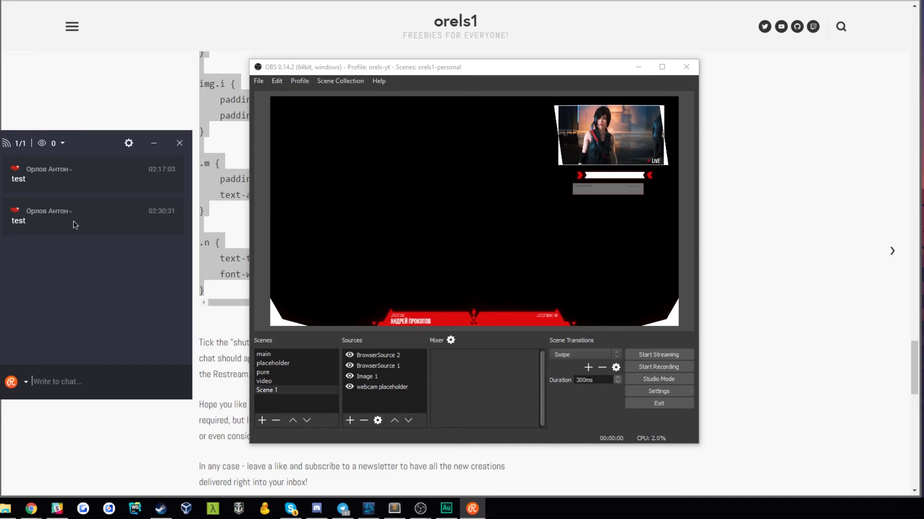
# - Inspect the chat, alerts and frame sources in the preview, toggling Image 1's visibility off and on
pyautogui.click(636, 199)
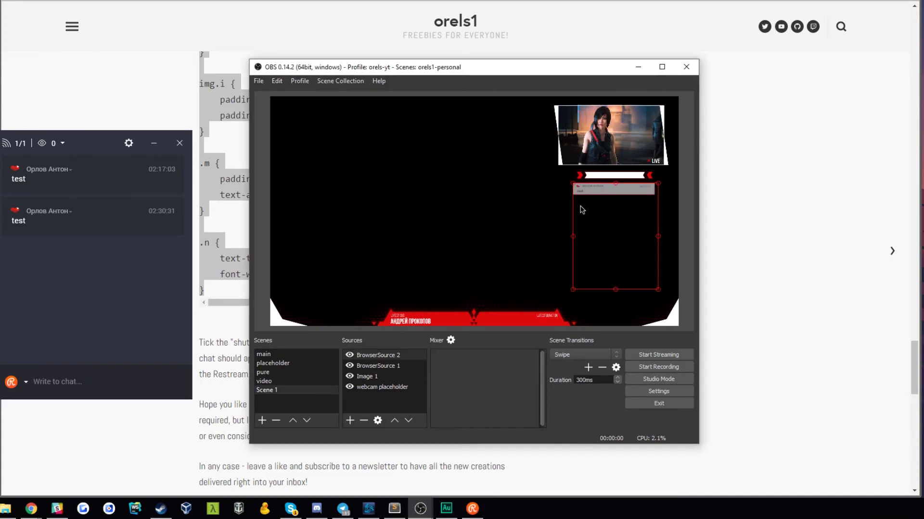
pyautogui.click(403, 325)
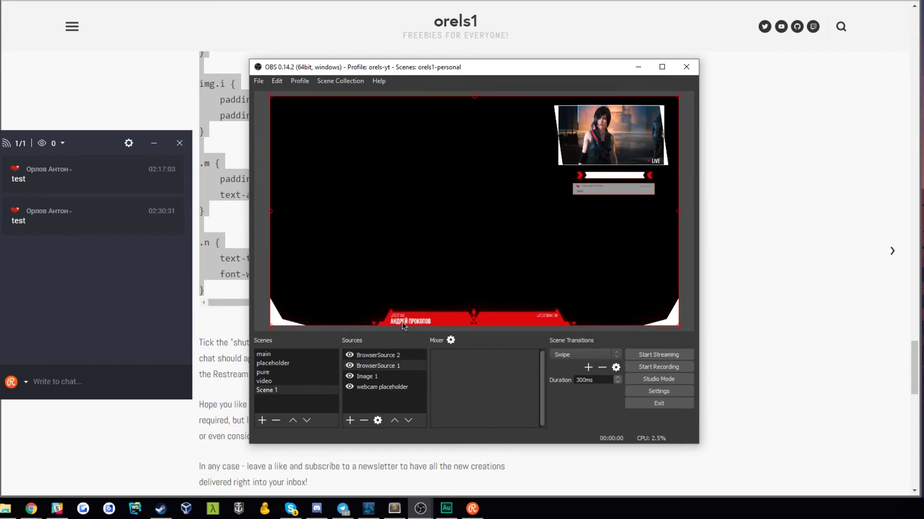
pyautogui.click(349, 376)
pyautogui.click(350, 376)
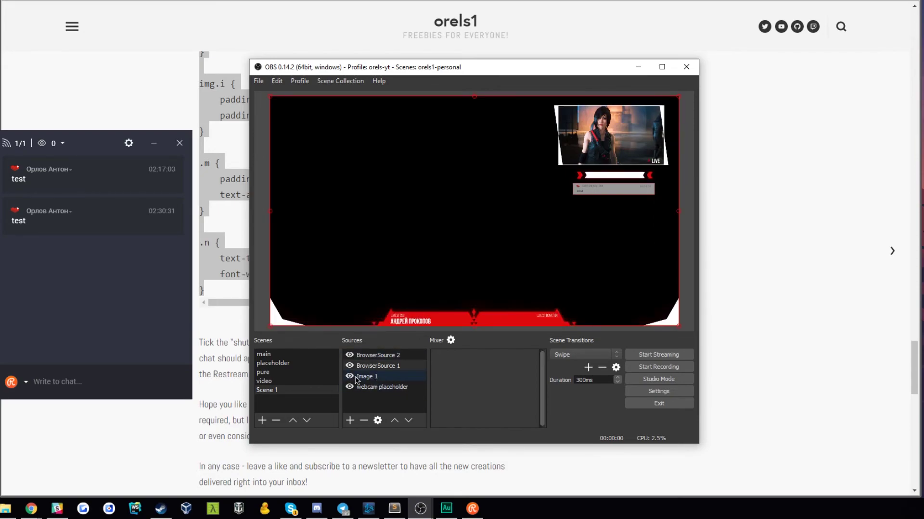
pyautogui.click(588, 213)
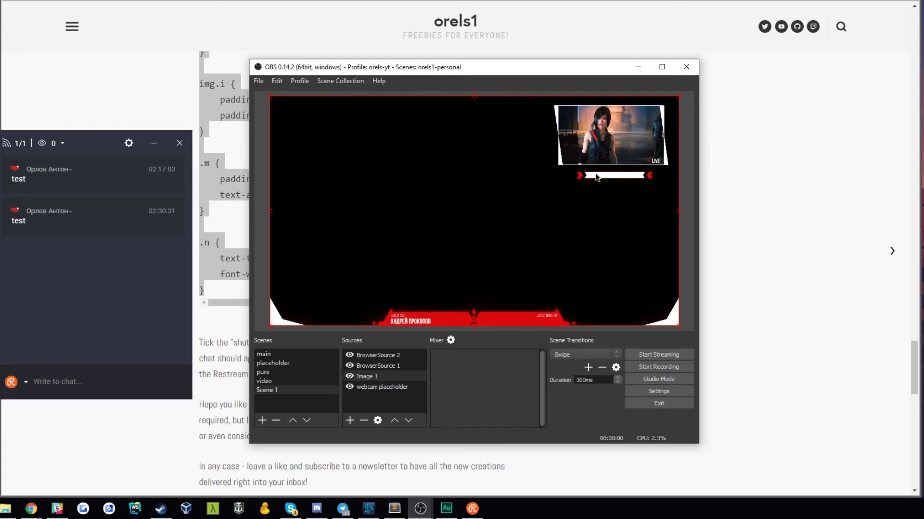
pyautogui.click(368, 410)
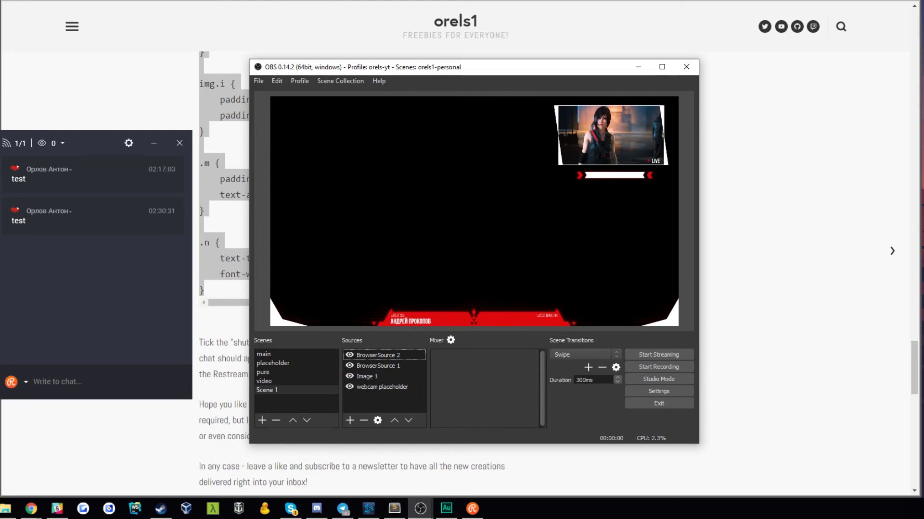
# - View the stream frame post in the browser and the linked Bebas Neue font page, and return to the post
pyautogui.hotkey('alt', 'Tab')
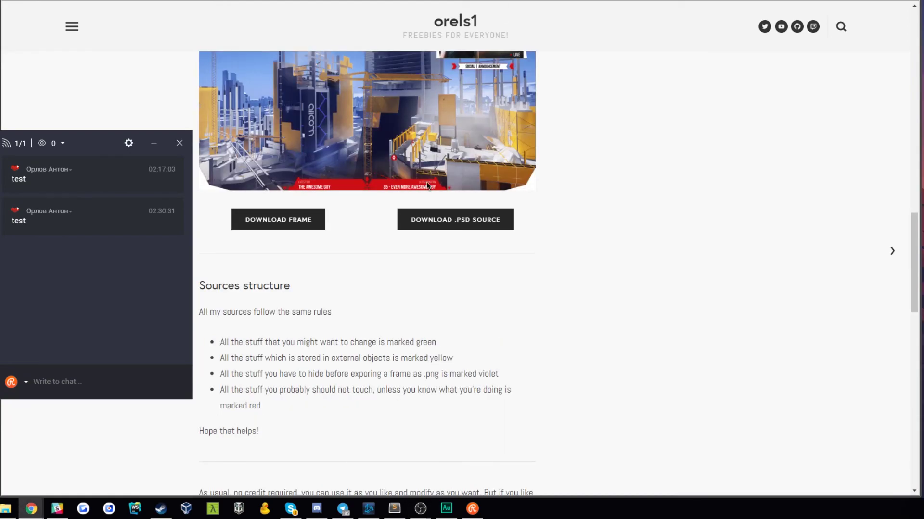
pyautogui.scroll(-3, 448, 339)
pyautogui.scroll(8, 394, 340)
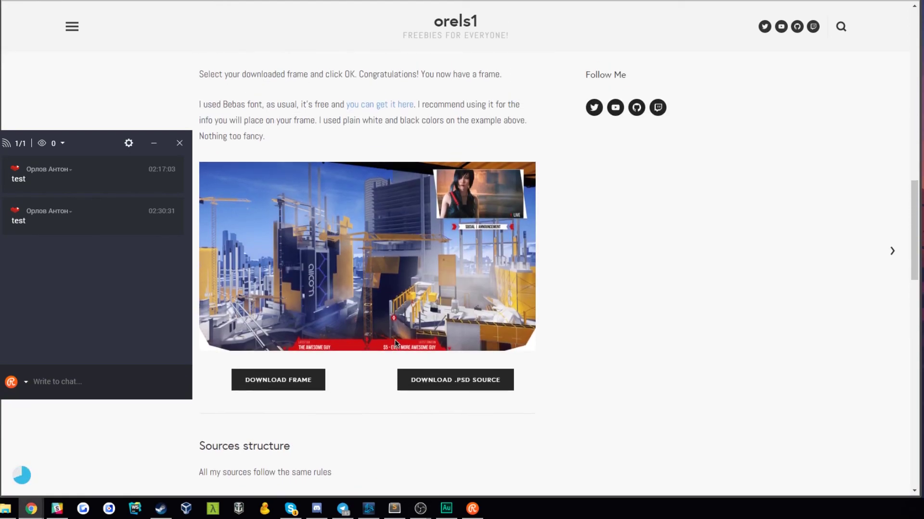
pyautogui.click(390, 212)
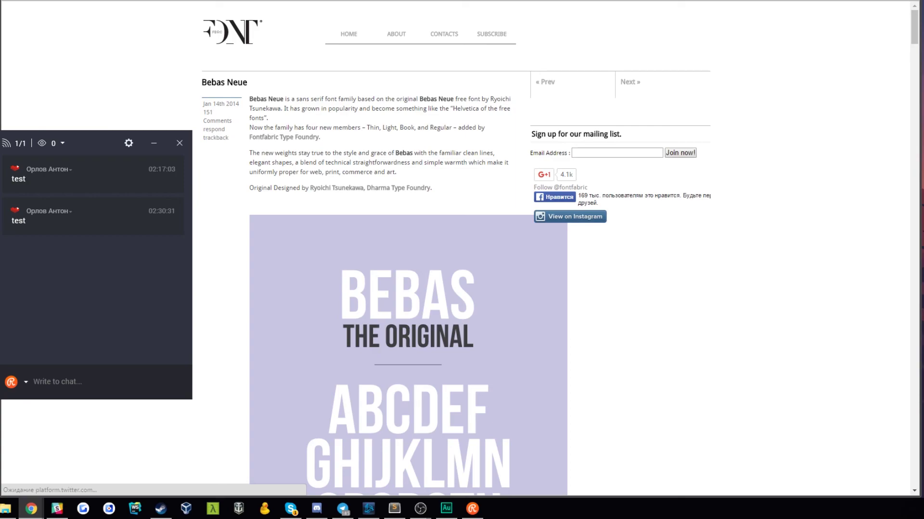
pyautogui.hotkey('alt', 'Left')
pyautogui.scroll(3, 404, 231)
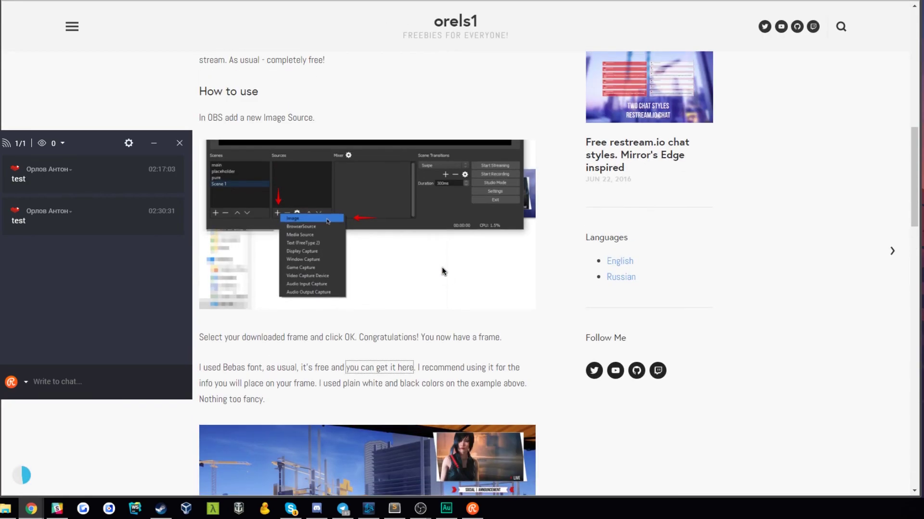
# - Switch to OBS and add a new Text (FreeType 2) source to Scene 1 using the Bebas Neue Bold font
pyautogui.click(420, 508)
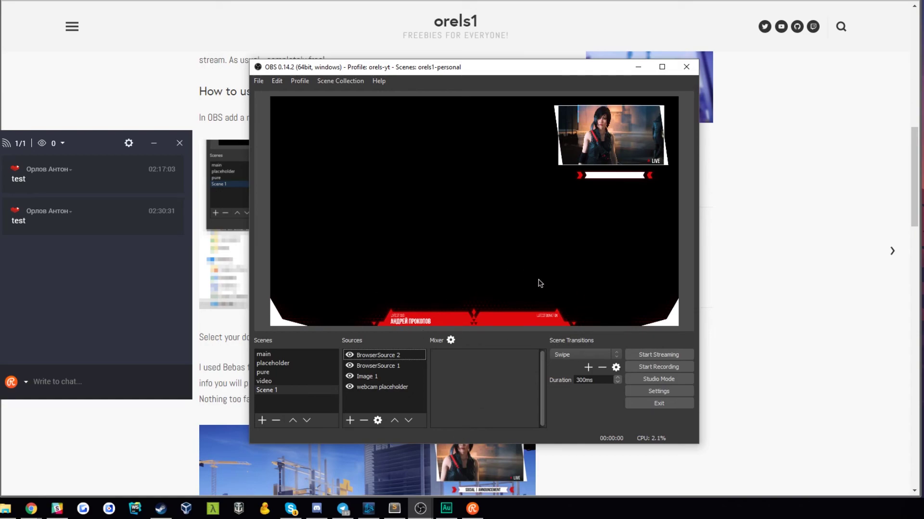
pyautogui.click(349, 420)
pyautogui.click(399, 326)
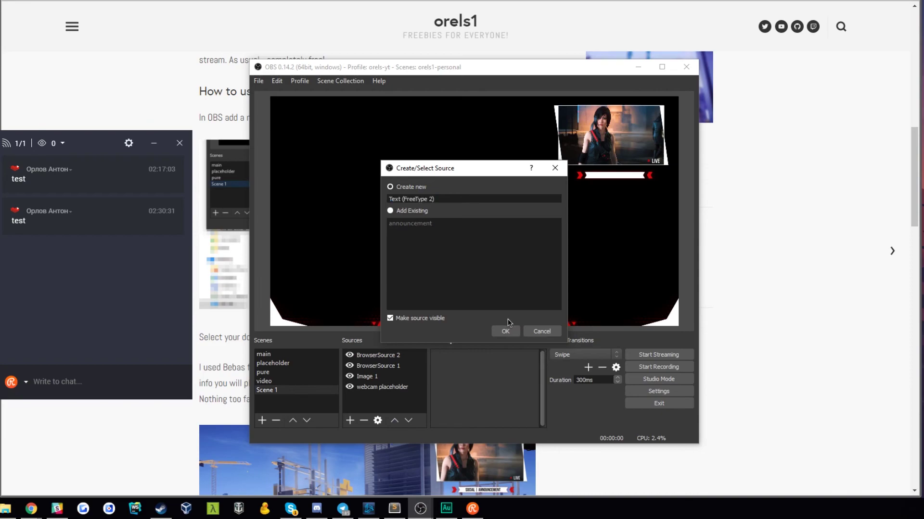
pyautogui.click(503, 328)
pyautogui.click(560, 299)
pyautogui.write('be')
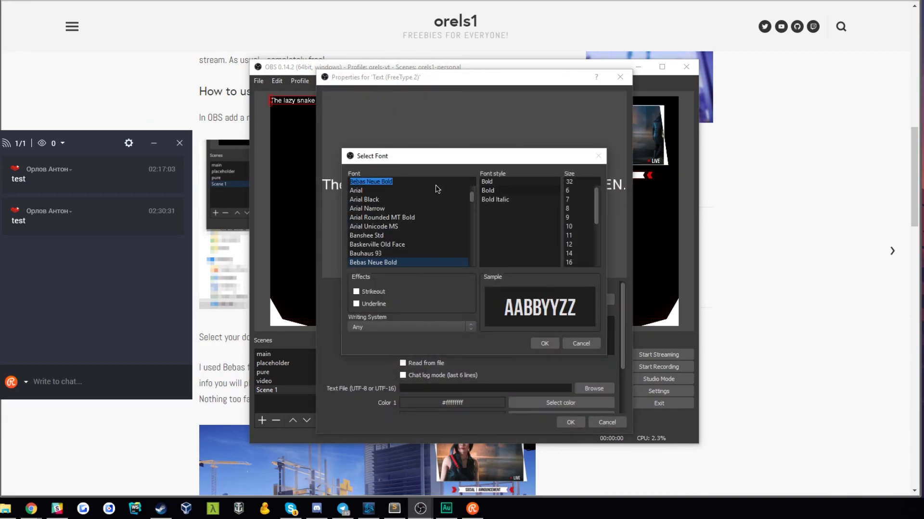
pyautogui.click(544, 343)
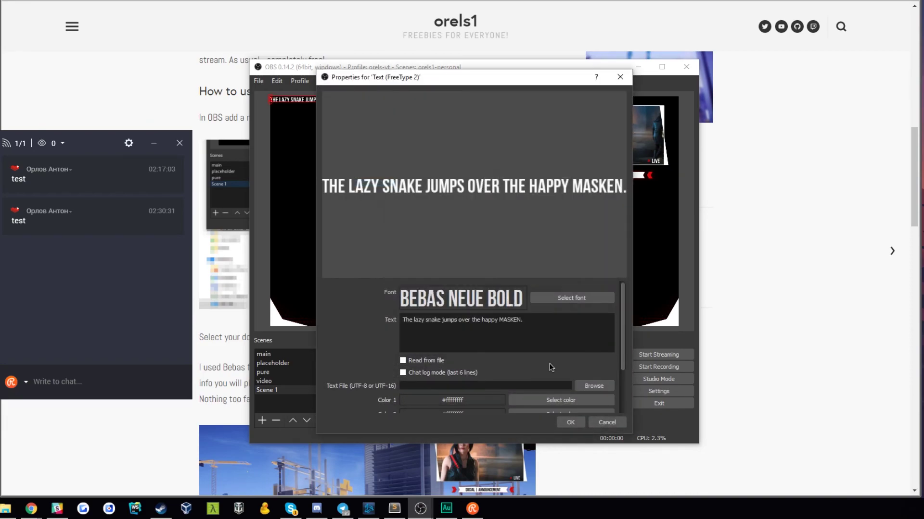
# - Set both Color 1 and Color 2 of the text source to black
pyautogui.scroll(-3, 359, 294)
pyautogui.click(522, 341)
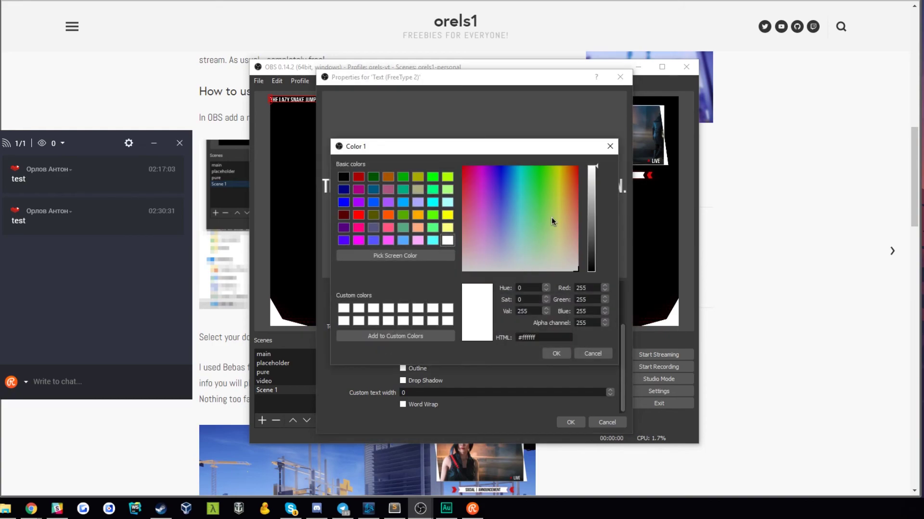
pyautogui.moveTo(591, 183); pyautogui.dragTo(591, 271)
pyautogui.click(556, 353)
pyautogui.click(563, 356)
pyautogui.moveTo(591, 182); pyautogui.dragTo(591, 271)
pyautogui.click(556, 353)
pyautogui.scroll(3, 501, 329)
pyautogui.moveTo(501, 329); pyautogui.dragTo(448, 314)
pyautogui.write('@orels12')
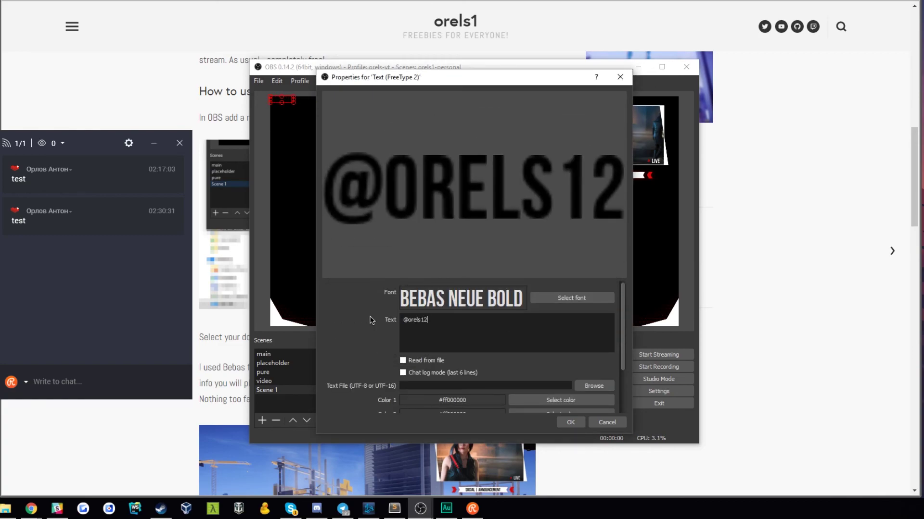
pyautogui.press('BackSpace')
pyautogui.write('_')
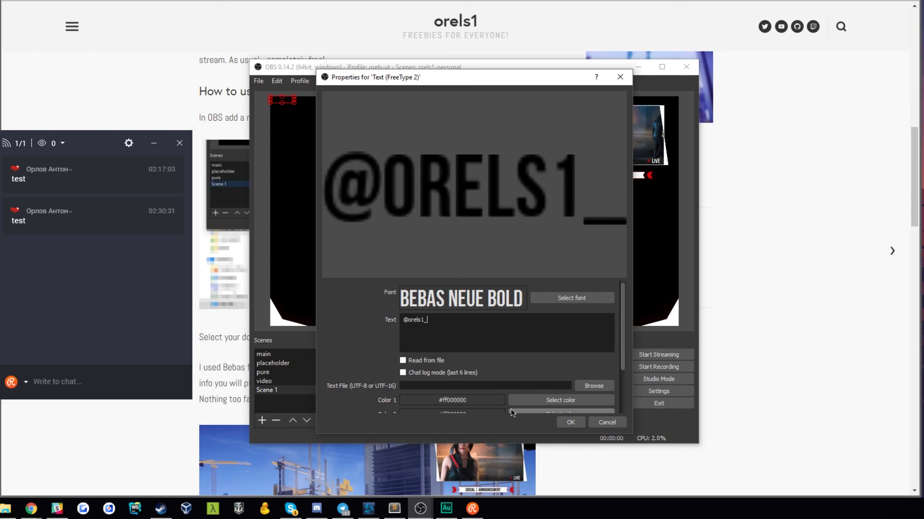
pyautogui.click(570, 422)
# - Place the text source on the white announcement bar below the webcam frame and deselect it to check the placement
pyautogui.moveTo(291, 101); pyautogui.dragTo(621, 174)
pyautogui.click(609, 235)
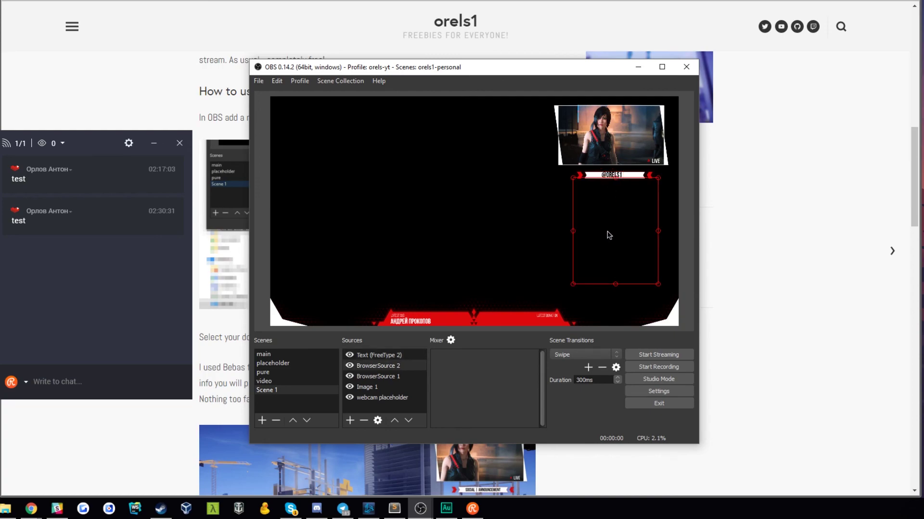
pyautogui.click(545, 204)
pyautogui.click(616, 175)
pyautogui.click(558, 212)
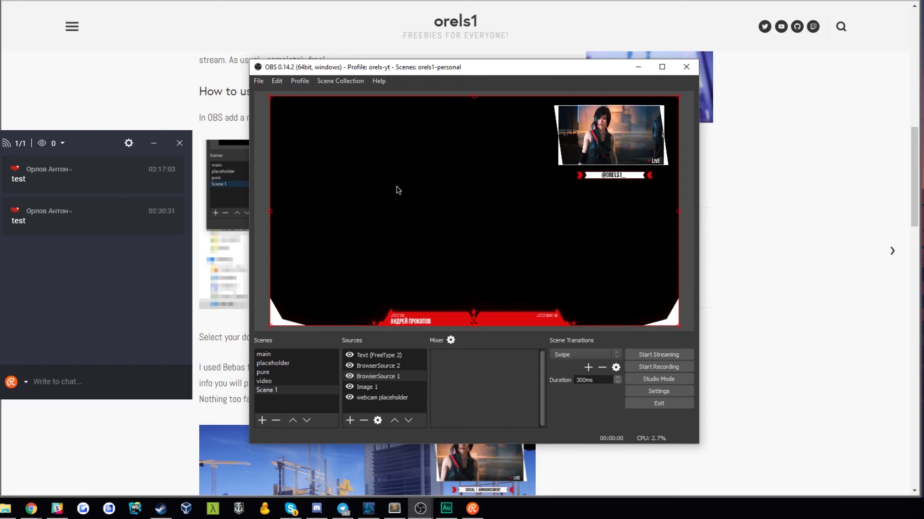
# - Switch to the main scene and inspect its announcement, chat and alert sources in the preview
pyautogui.click(302, 354)
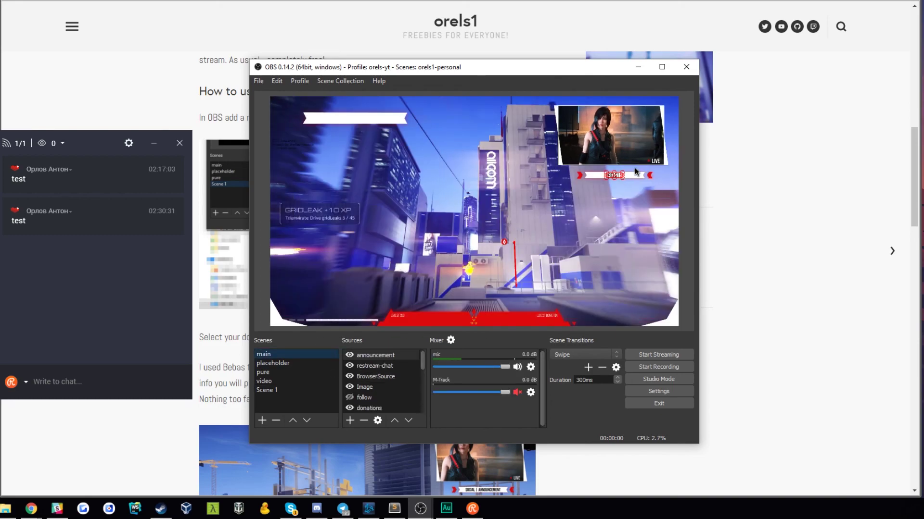
pyautogui.click(691, 191)
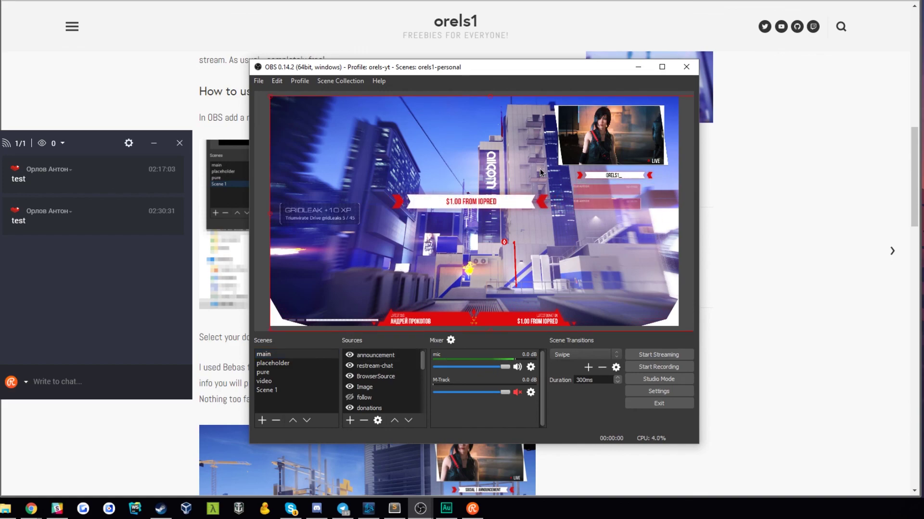
pyautogui.click(432, 281)
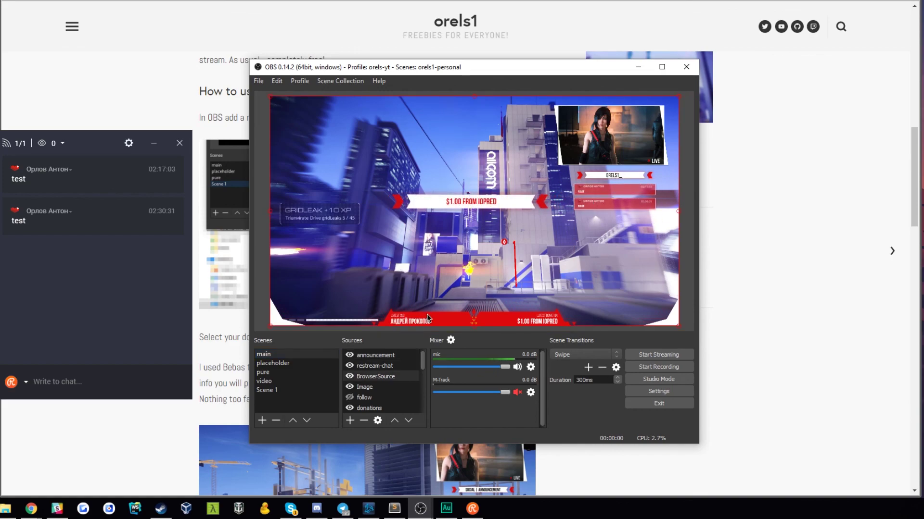